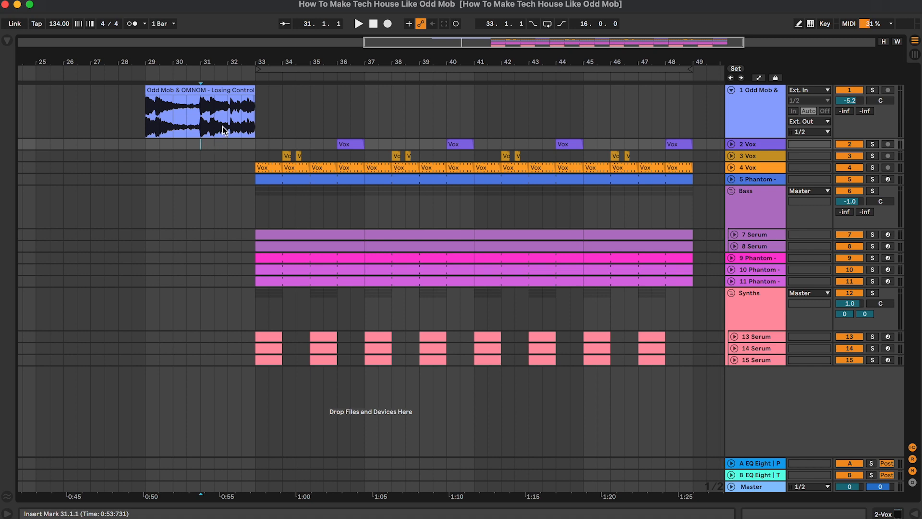
# Step: Listen to the arrangement starting from bar 32, and stop playback after the drop begins
pyautogui.click(227, 120)
pyautogui.press('space')
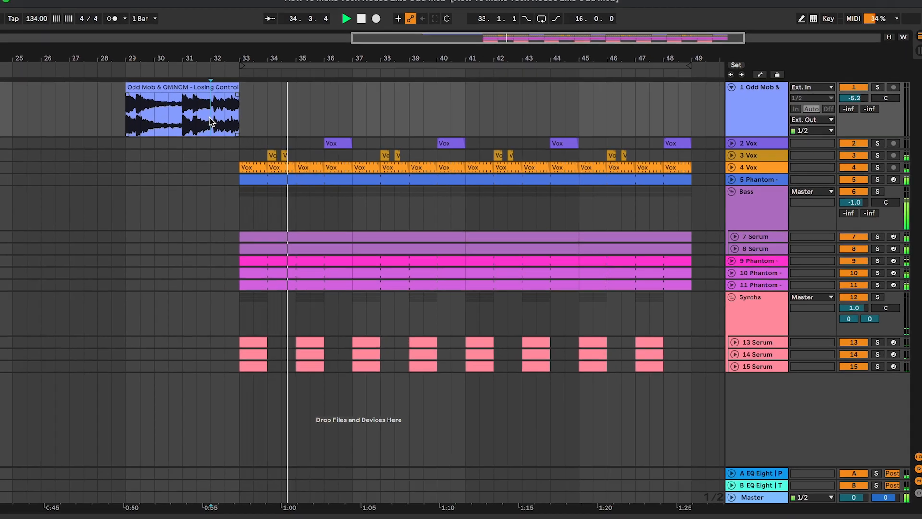
pyautogui.press('space')
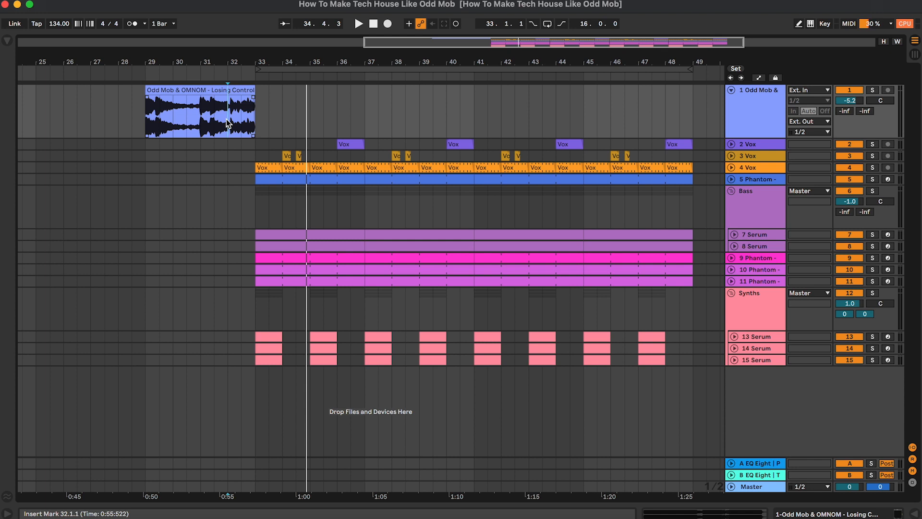
# Step: Solo the Odd Mob & OMNOM reference track and play its clip from bar 29
pyautogui.doubleClick(758, 119)
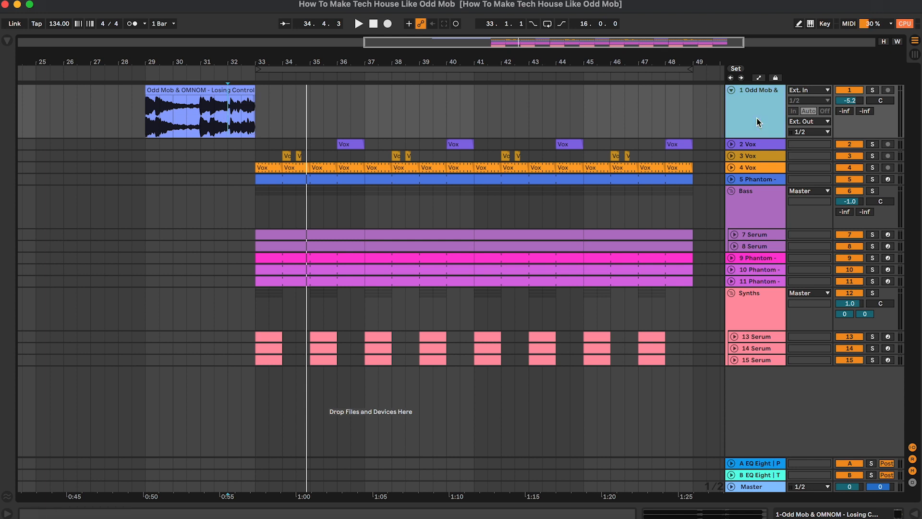
pyautogui.click(225, 90)
pyautogui.scroll(3, 225, 91)
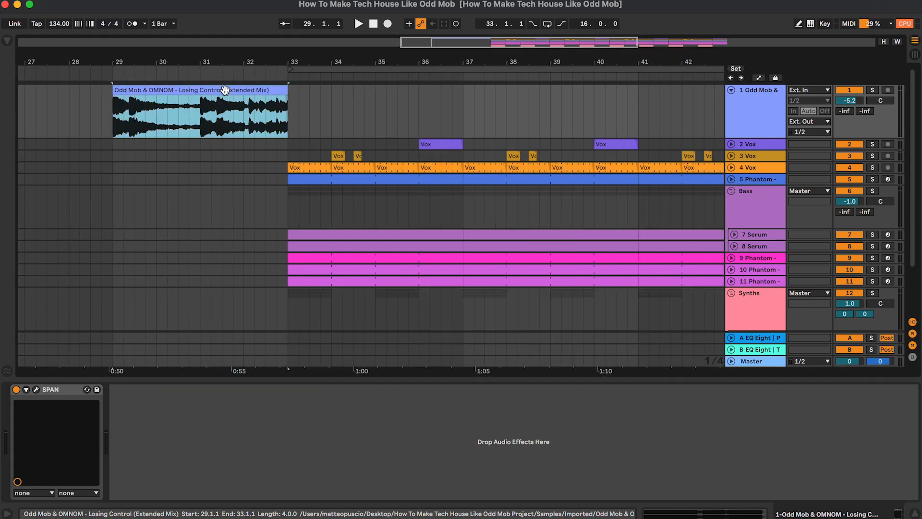
pyautogui.hscroll(-1, 225, 91)
pyautogui.scroll(-1, 225, 91)
pyautogui.scroll(1, 225, 90)
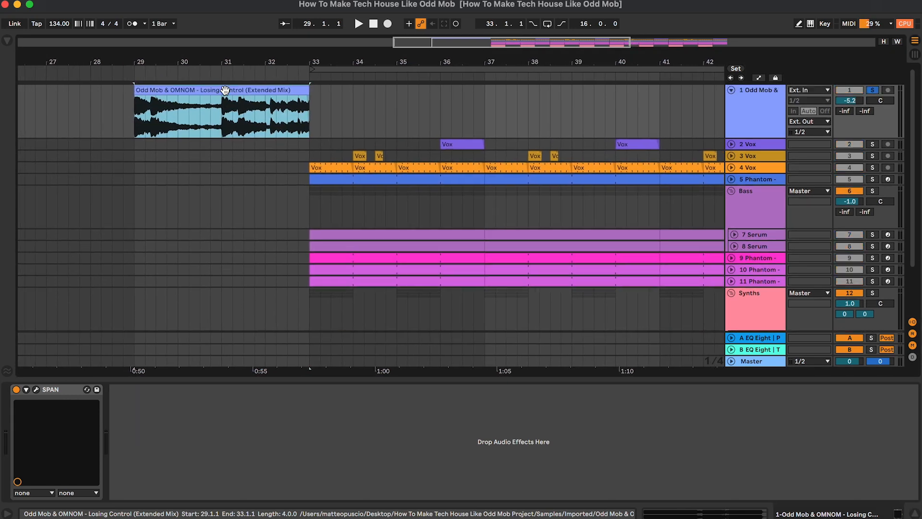
pyautogui.press('space')
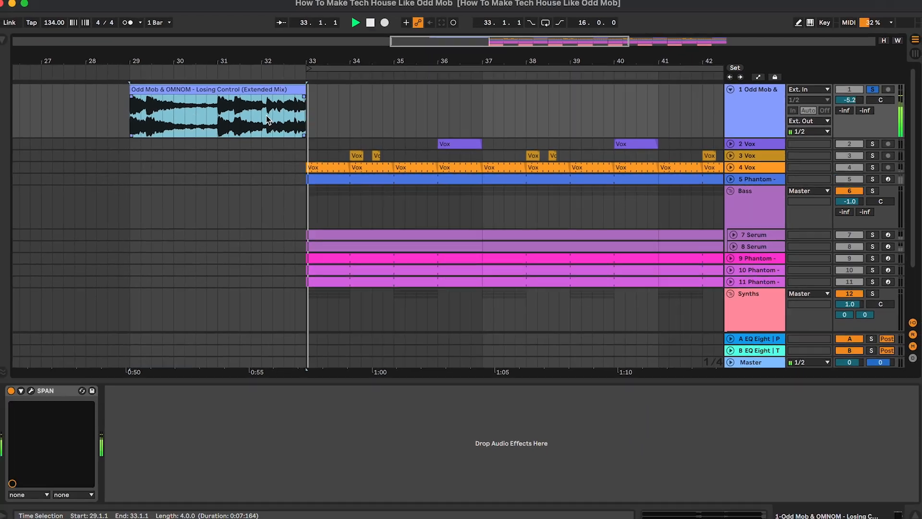
# Step: Solo track 2 Vox and listen to its clip at bar 36
pyautogui.click(747, 139)
pyautogui.click(463, 103)
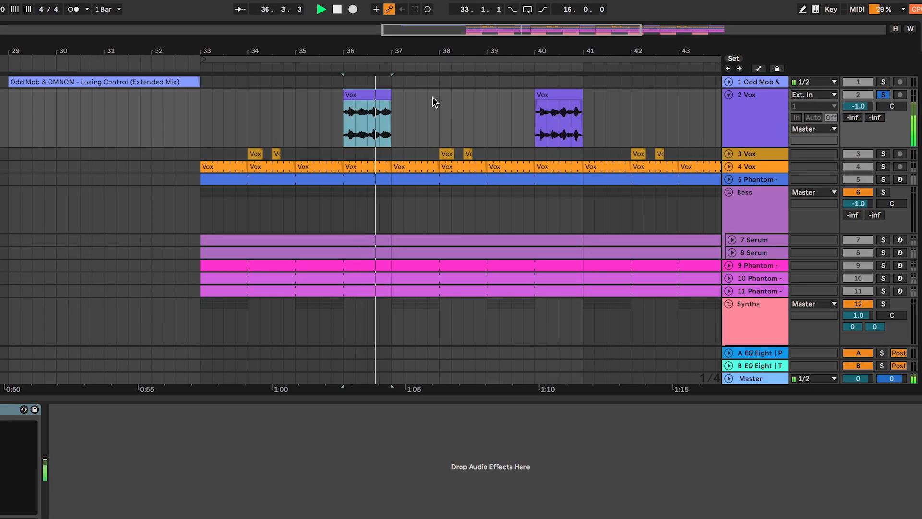
pyautogui.press('space')
# Step: In the Goyo voice separator on track 2 Vox, audition the Ambience signal alone and the full result on the bar 40 clip
pyautogui.click(36, 389)
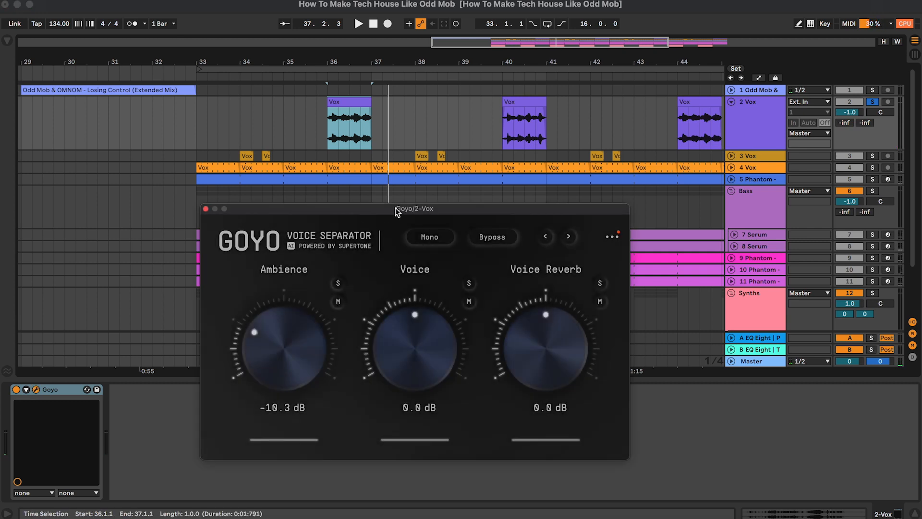
pyautogui.moveTo(396, 210); pyautogui.dragTo(400, 192)
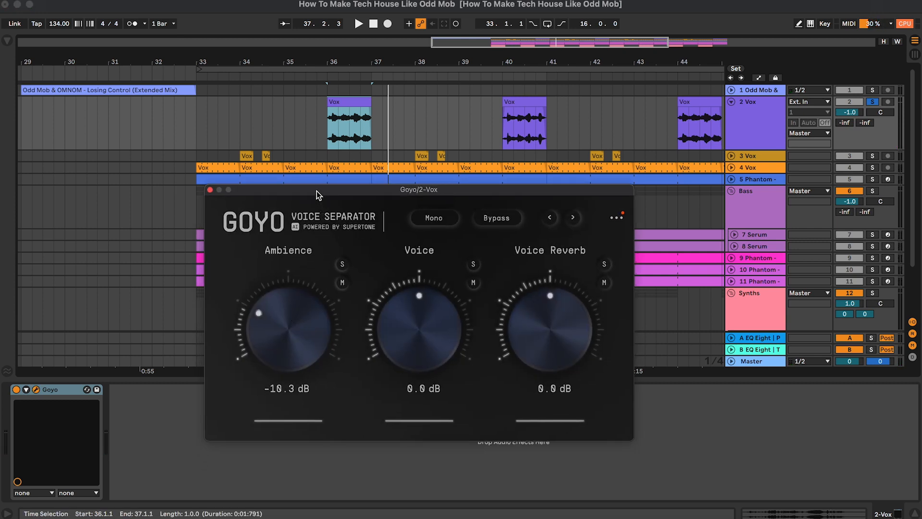
pyautogui.moveTo(317, 191); pyautogui.dragTo(360, 181)
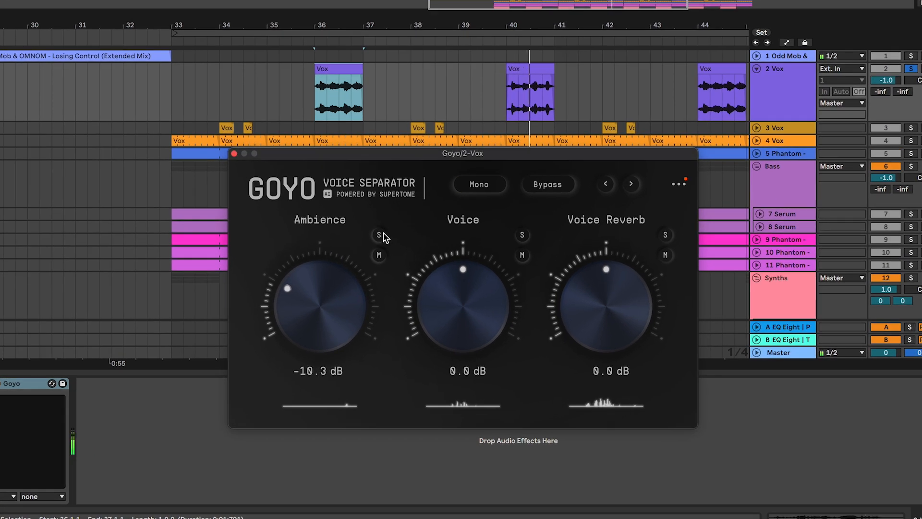
pyautogui.click(386, 254)
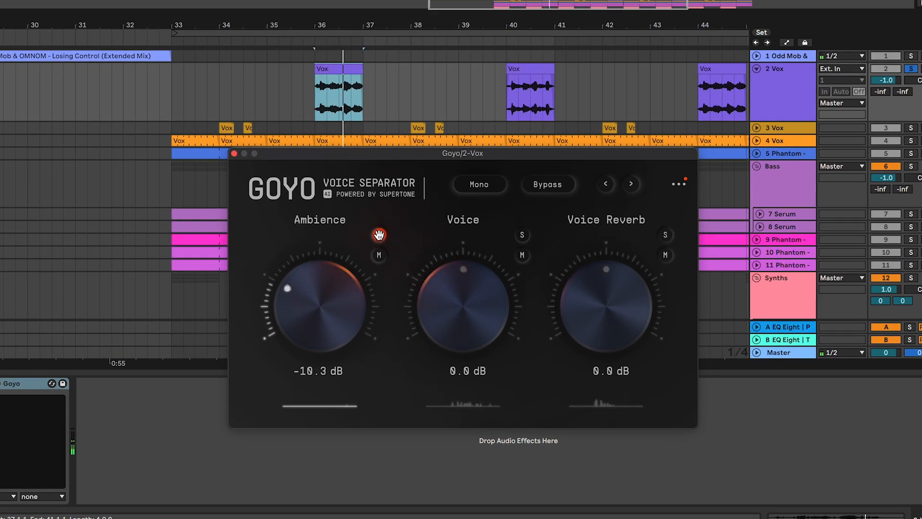
pyautogui.click(379, 235)
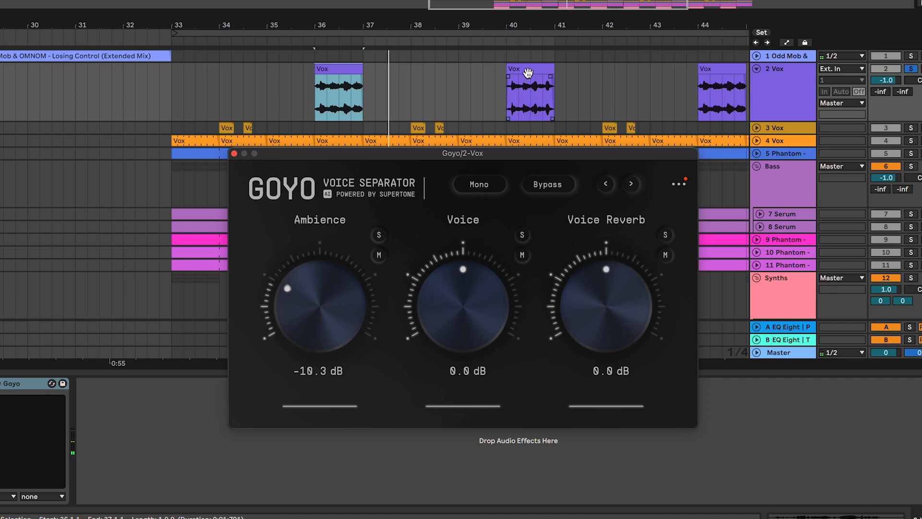
pyautogui.click(528, 73)
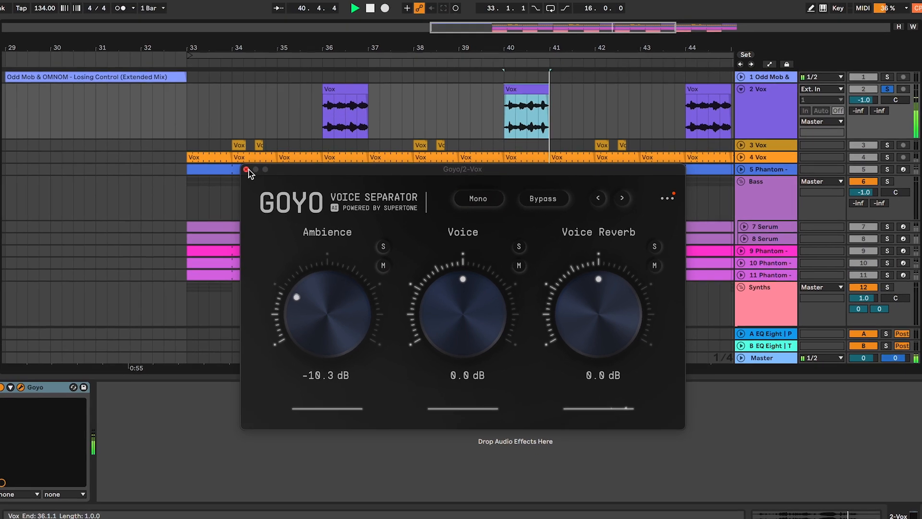
pyautogui.click(234, 154)
# Step: Solo track 3 Vox and listen to its first clip at bar 34
pyautogui.click(794, 94)
pyautogui.press('s')
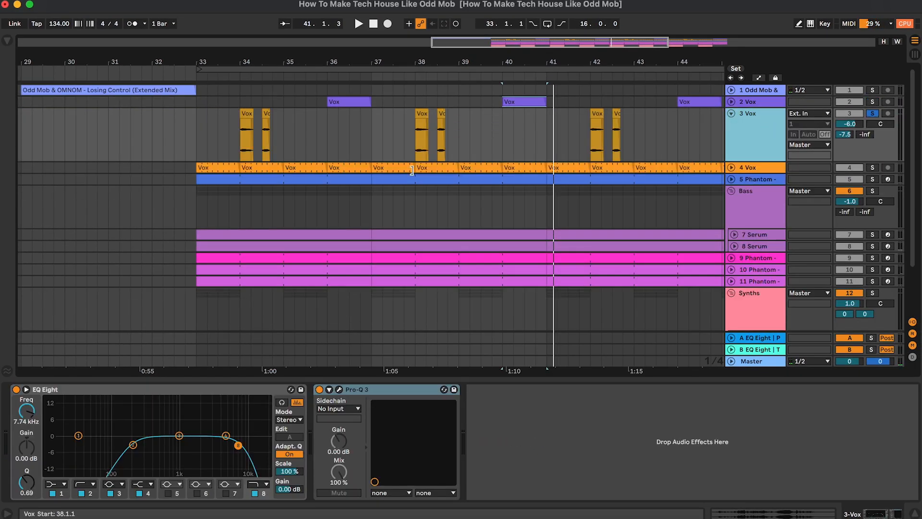
pyautogui.click(246, 123)
pyautogui.scroll(5, 247, 120)
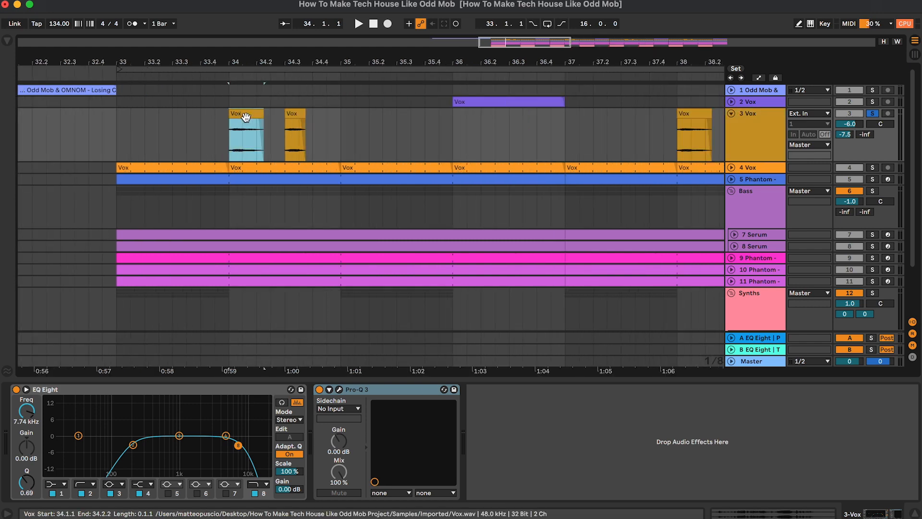
pyautogui.press('space')
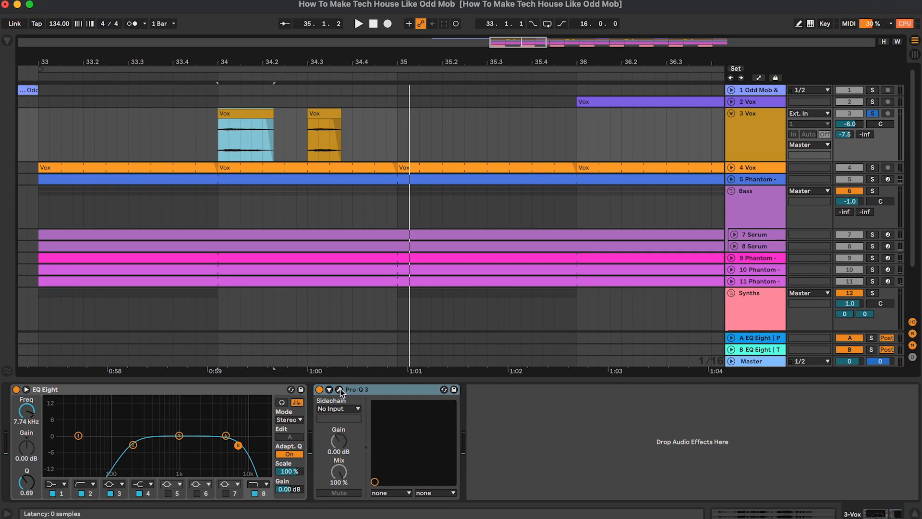
# Step: Examine the Pro-Q 3 curve on track 3 Vox and audition its narrow cut near 8 kHz during playback
pyautogui.click(340, 389)
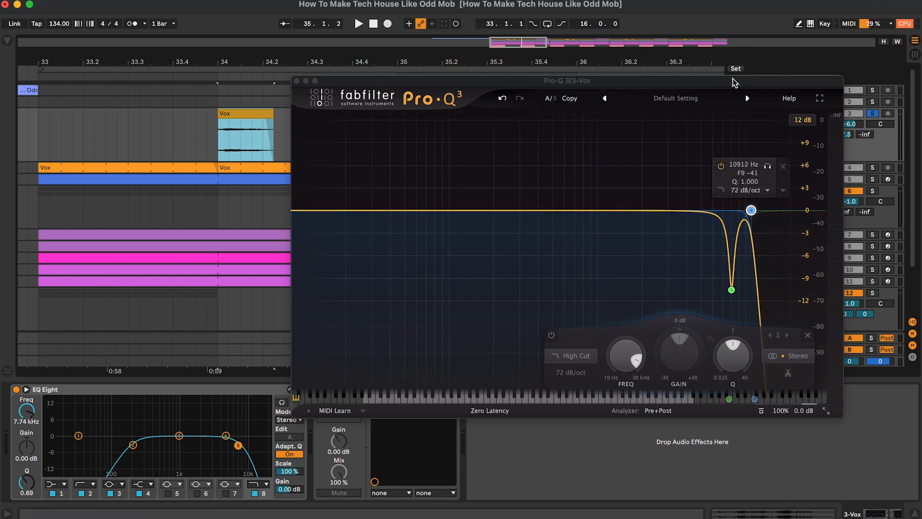
pyautogui.moveTo(733, 79); pyautogui.dragTo(733, 118)
pyautogui.press('space')
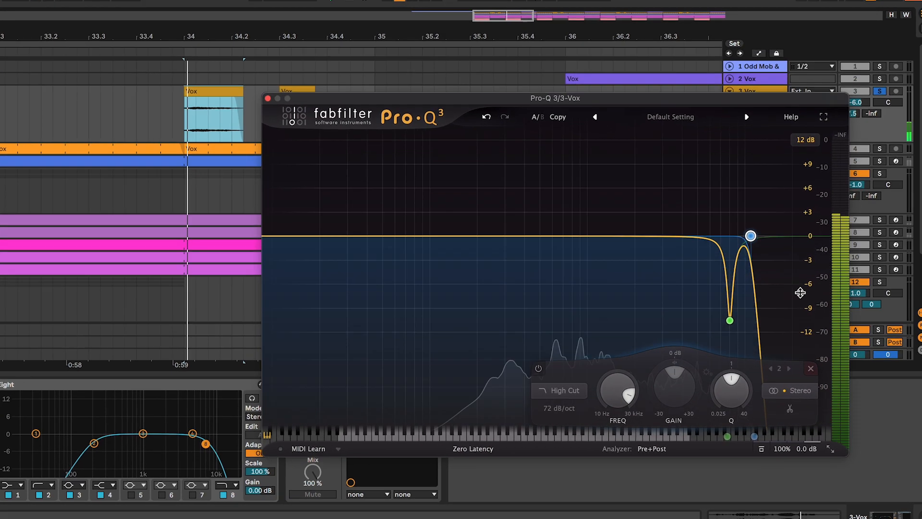
pyautogui.click(748, 275)
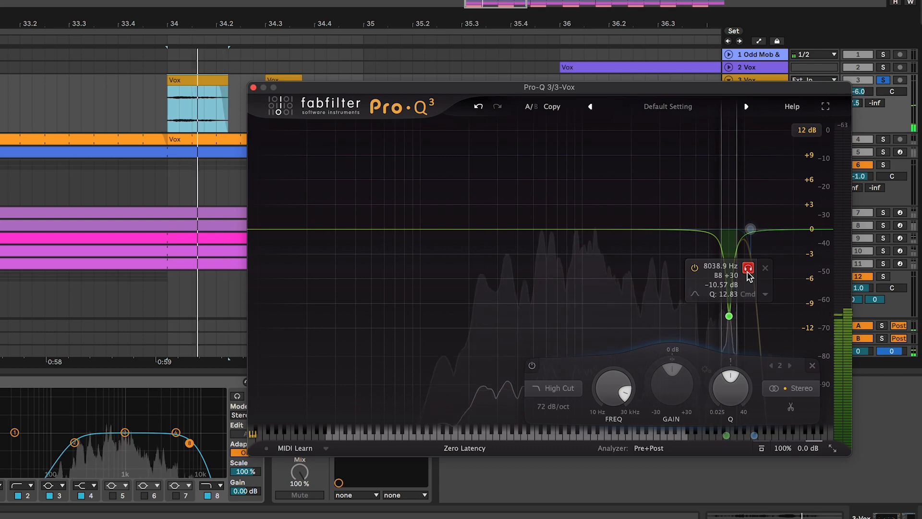
pyautogui.press('space')
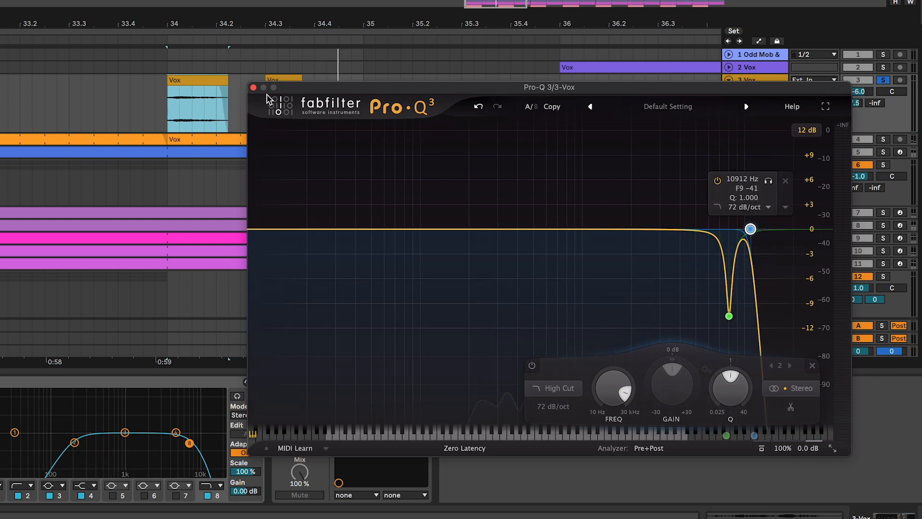
pyautogui.click(253, 87)
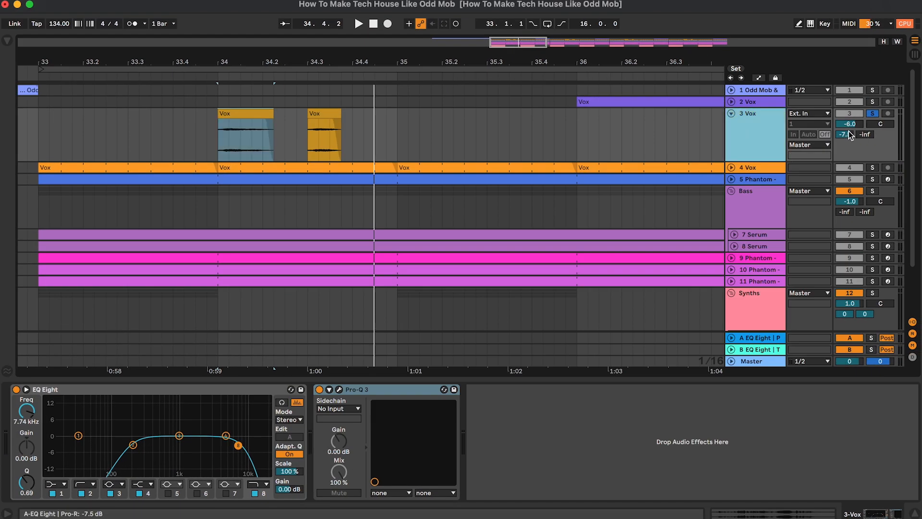
# Step: Inspect return track A's effect chain and switch the solo from track 3 Vox to track 4 Vox
pyautogui.click(766, 339)
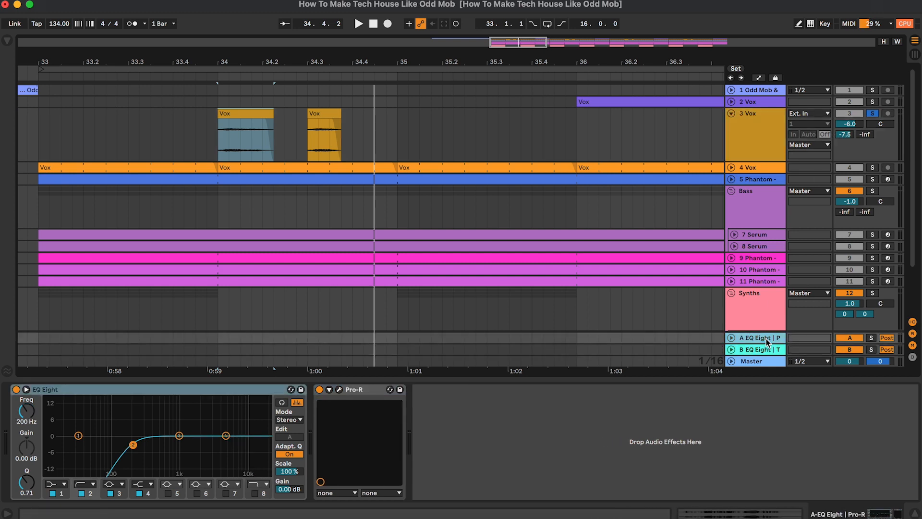
pyautogui.click(619, 141)
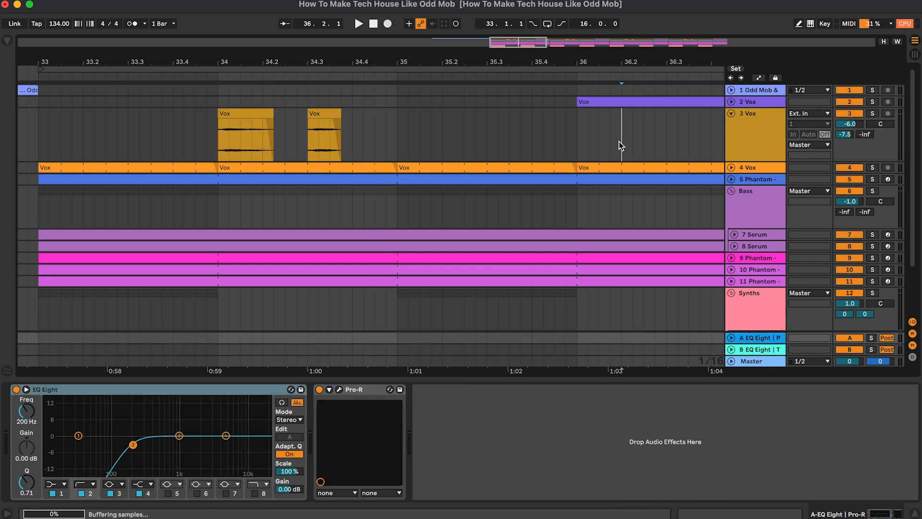
pyautogui.press('u')
pyautogui.click(757, 128)
pyautogui.press('u')
pyautogui.press('s')
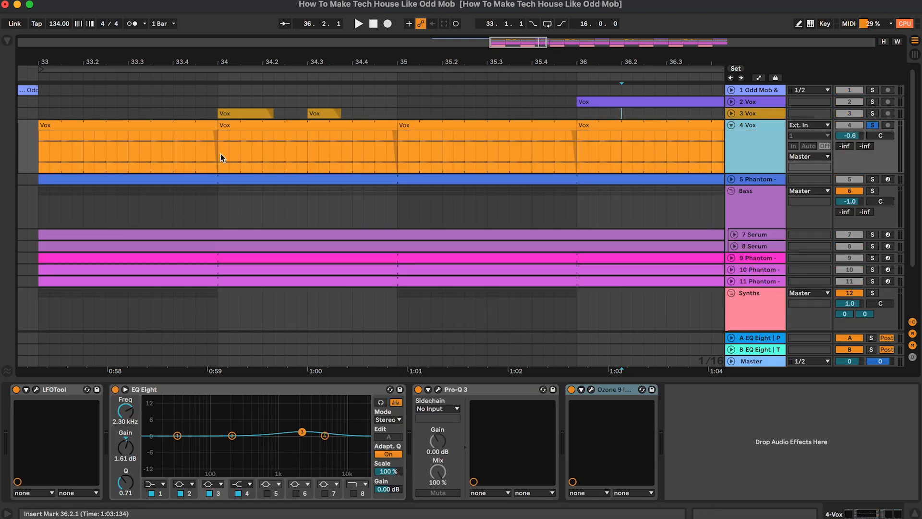
# Step: Play the soloed track 4 Vox from its bar 33 clip and move LFOTool to the end of its effect chain
pyautogui.click(200, 134)
pyautogui.click(186, 124)
pyautogui.press('-')
pyautogui.press('-')
pyautogui.hscroll(2, 186, 123)
pyautogui.scroll(-1, 185, 123)
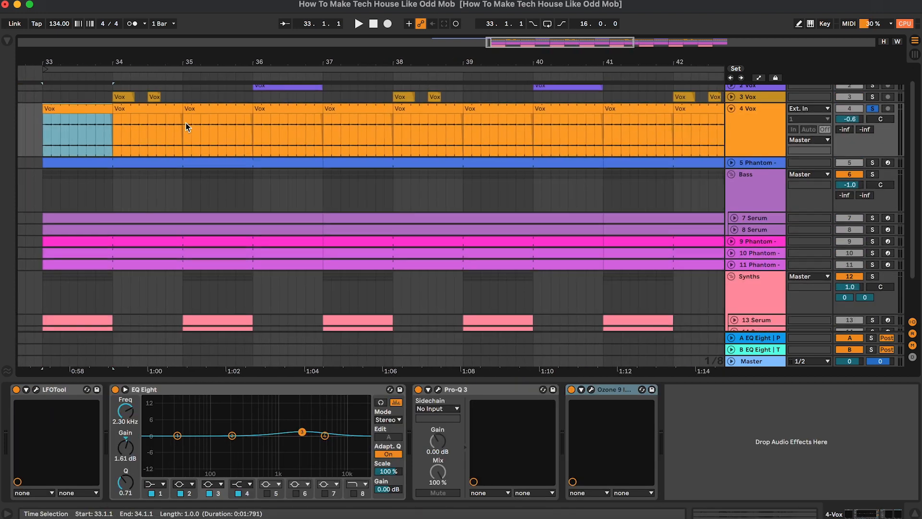
pyautogui.scroll(1, 186, 124)
pyautogui.press('space')
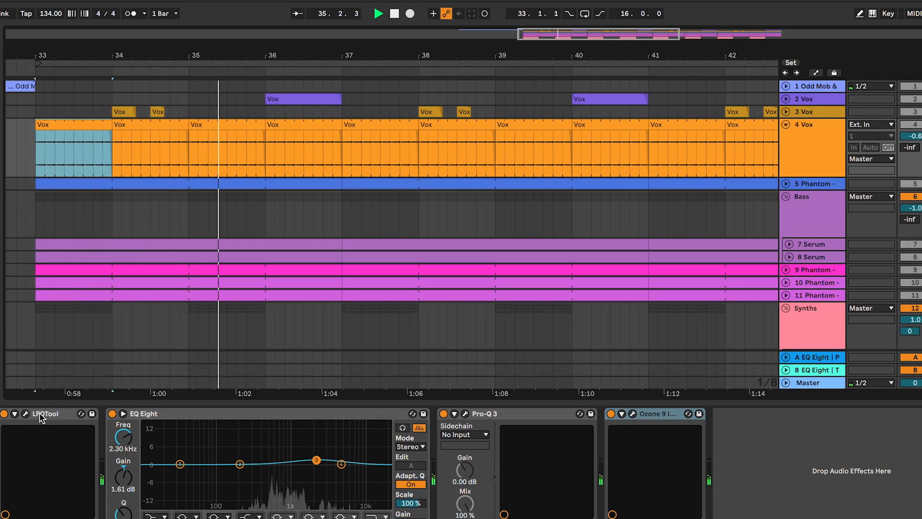
pyautogui.press('space')
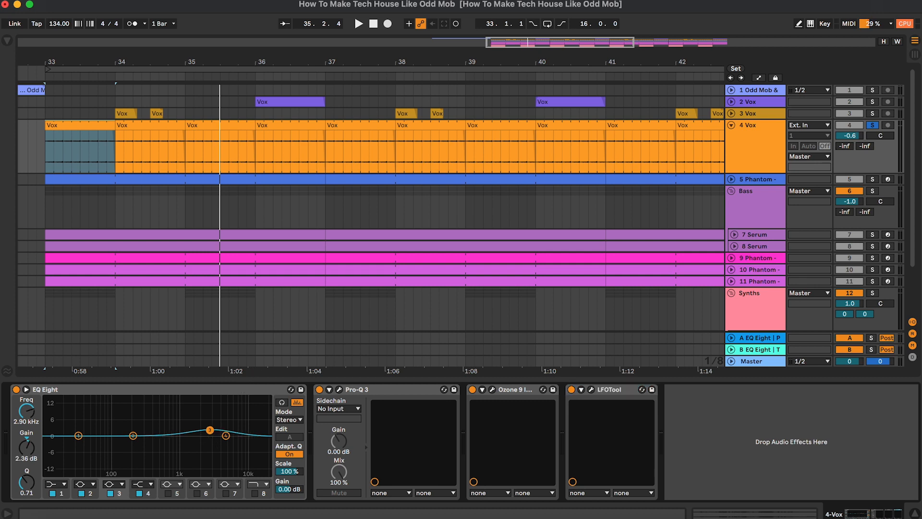
# Step: Audition the 1476.7 Hz and 560.95 Hz cuts in Pro-Q 3 on track 4 Vox during playback
pyautogui.click(339, 391)
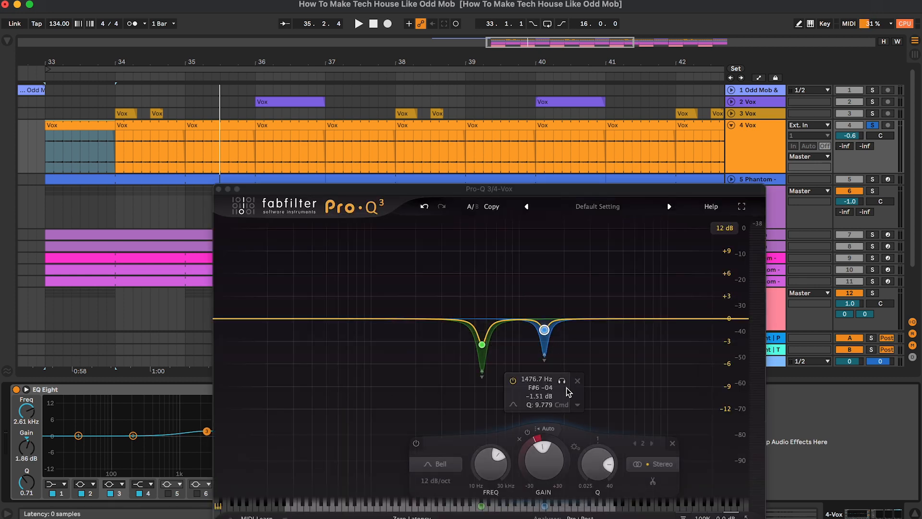
pyautogui.click(563, 380)
pyautogui.press('space')
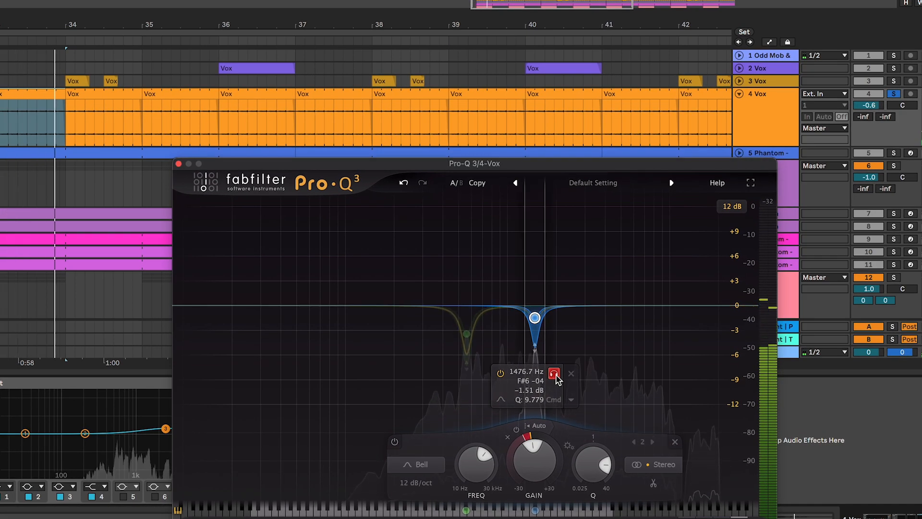
pyautogui.click(485, 287)
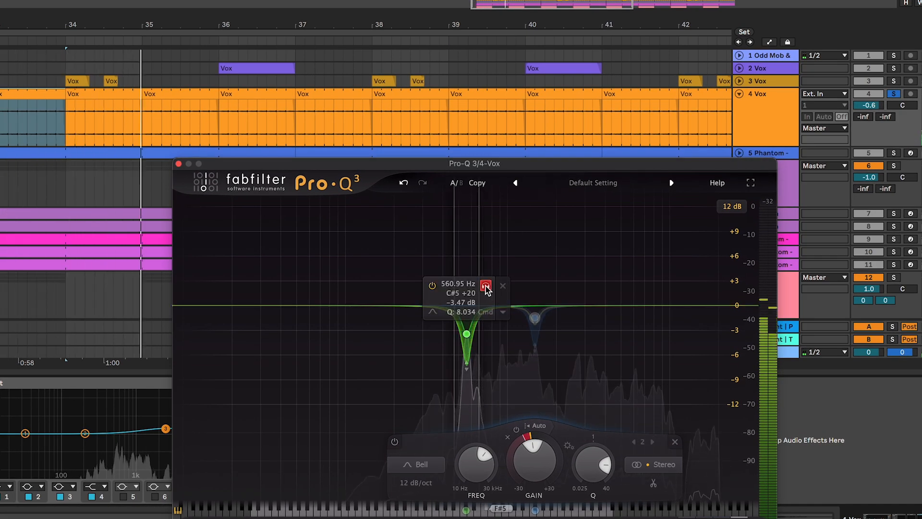
pyautogui.click(178, 164)
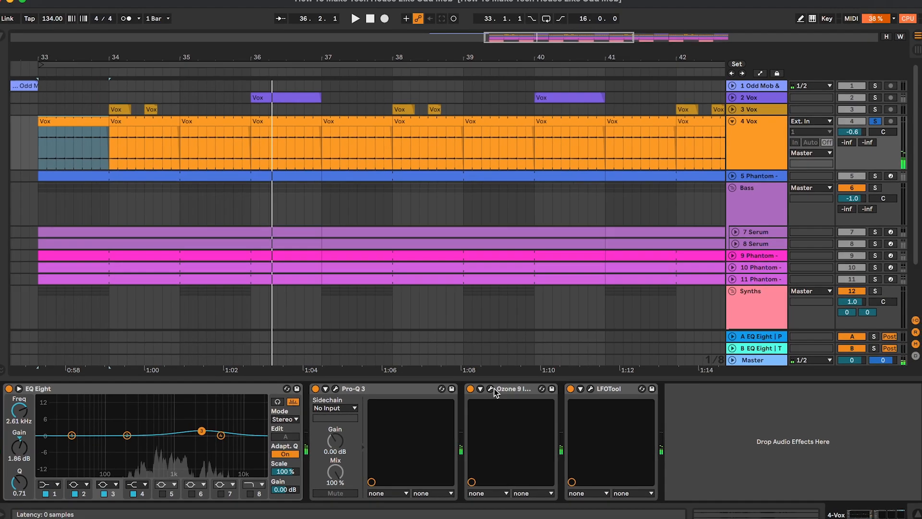
# Step: Examine the stereo width setting and vectorscope of the Ozone 9 Imager on track 4 Vox during playback
pyautogui.click(478, 383)
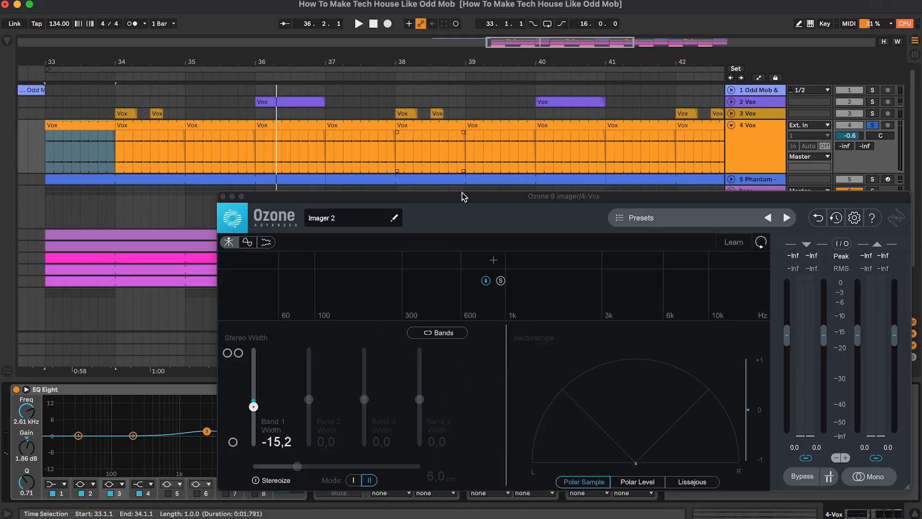
pyautogui.moveTo(462, 196); pyautogui.dragTo(384, 96)
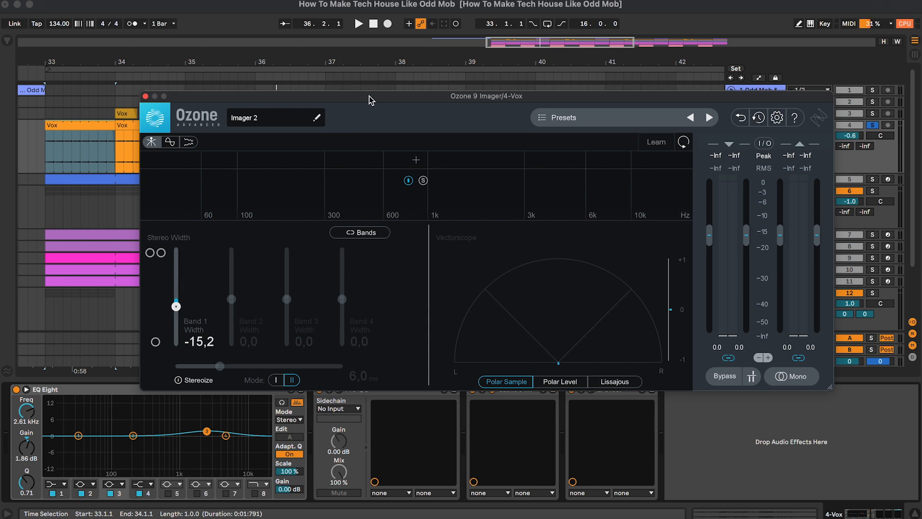
pyautogui.moveTo(369, 96); pyautogui.dragTo(341, 96)
pyautogui.press('space')
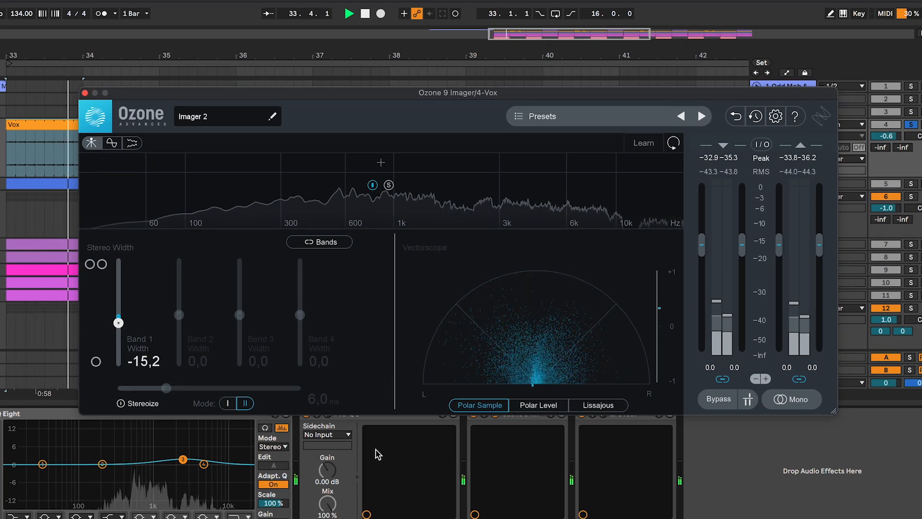
pyautogui.click(496, 417)
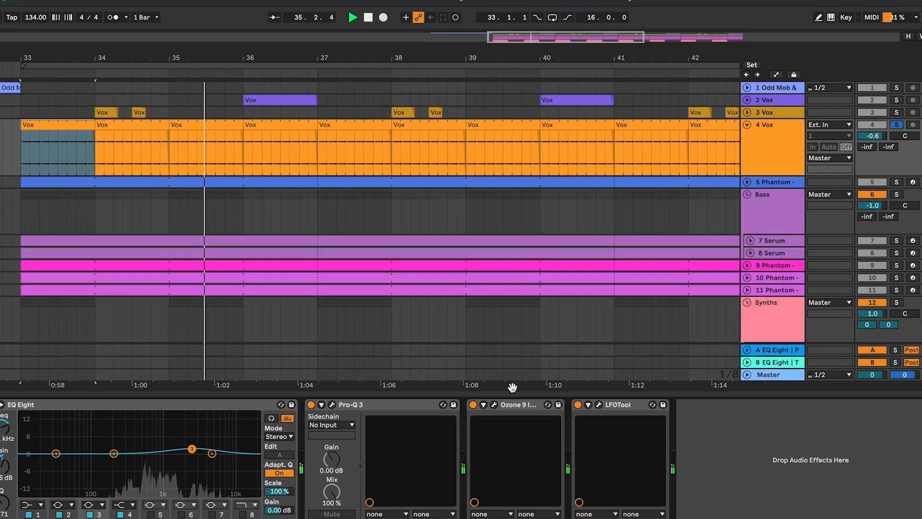
# Step: Audition LFOTool's volume curve on track 4 Vox during playback, comparing the effect bypassed and enabled
pyautogui.press('space')
pyautogui.click(604, 416)
pyautogui.moveTo(488, 280); pyautogui.dragTo(488, 162)
pyautogui.press('space')
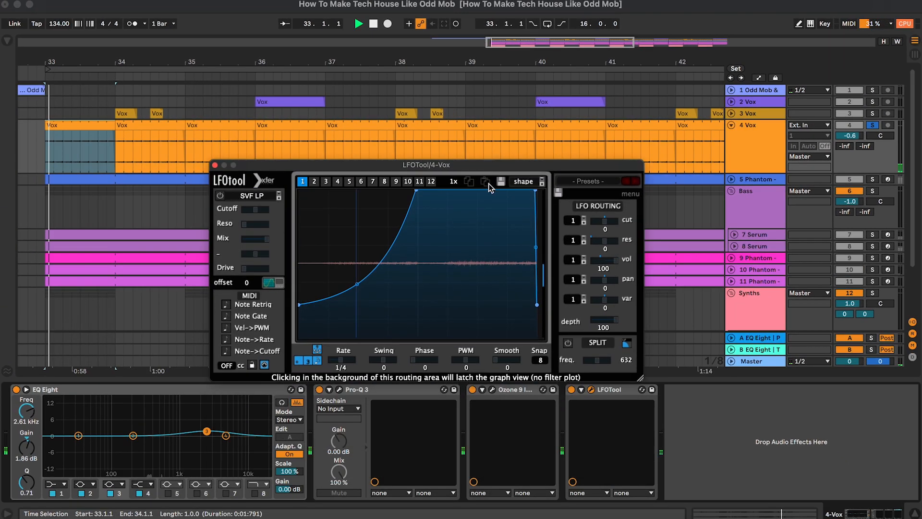
pyautogui.click(571, 390)
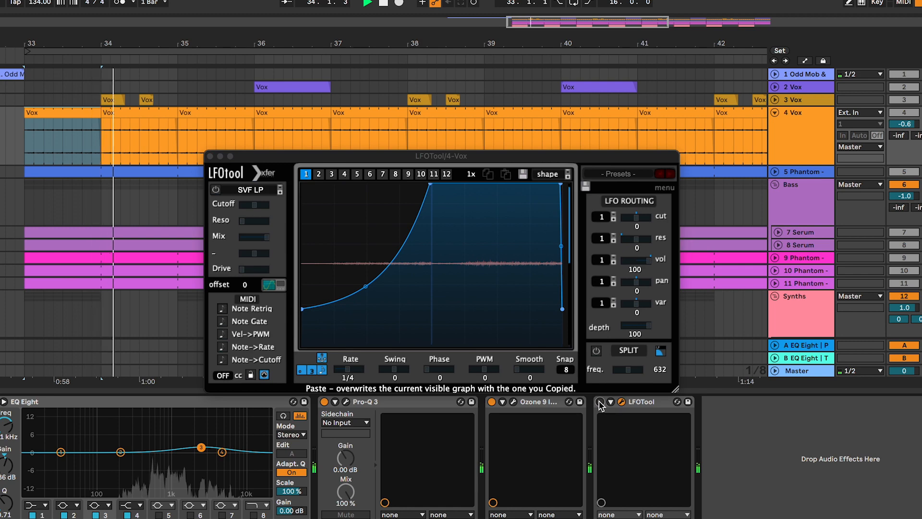
pyautogui.click(601, 402)
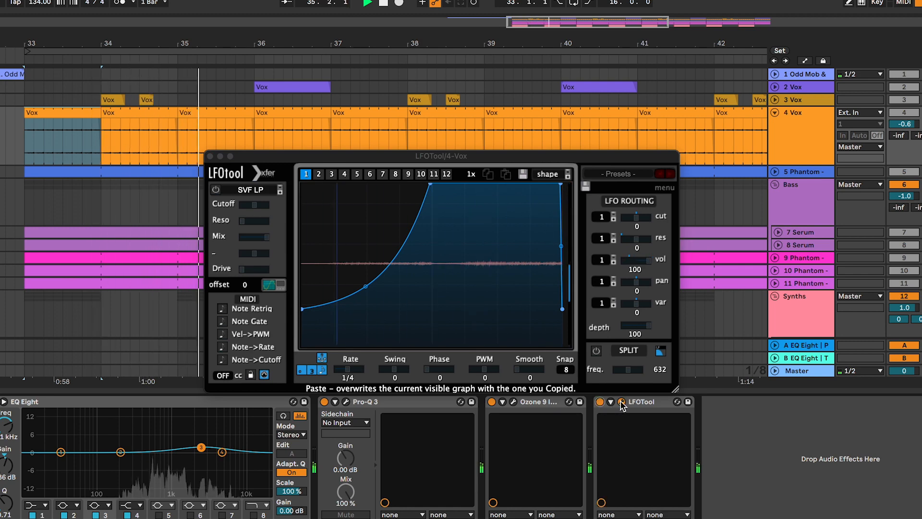
pyautogui.click(622, 402)
pyautogui.press('space')
# Step: Collapse track 4 Vox, then solo and expand the track 5 Phantom kick
pyautogui.click(805, 145)
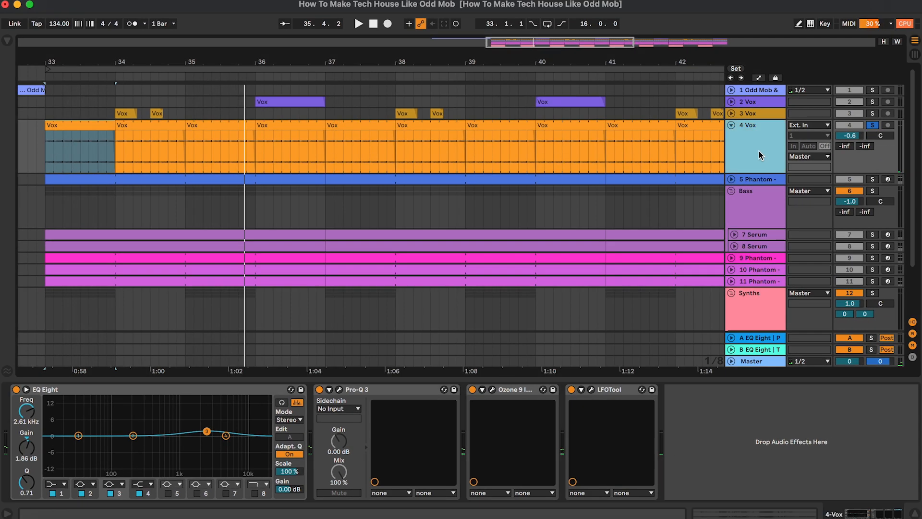
pyautogui.press('Left')
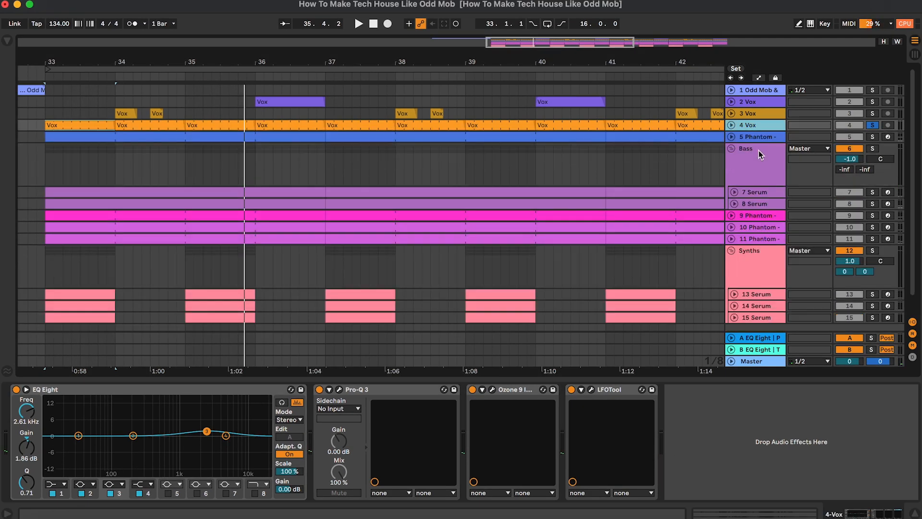
pyautogui.press('Down')
pyautogui.press('s')
pyautogui.press('Right')
# Step: Play the soloed track 5 kick from its bar 33 clip with a wider stretch of the arrangement in view
pyautogui.click(194, 138)
pyautogui.press('-')
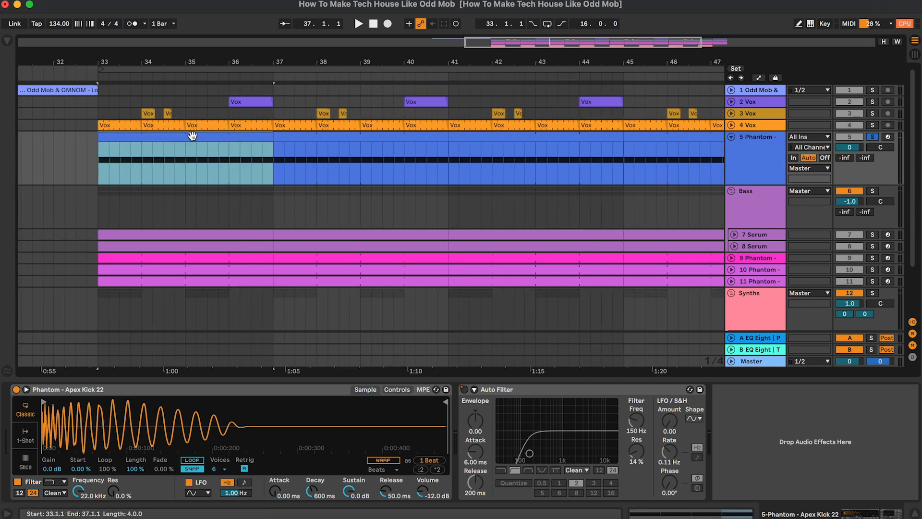
pyautogui.press('space')
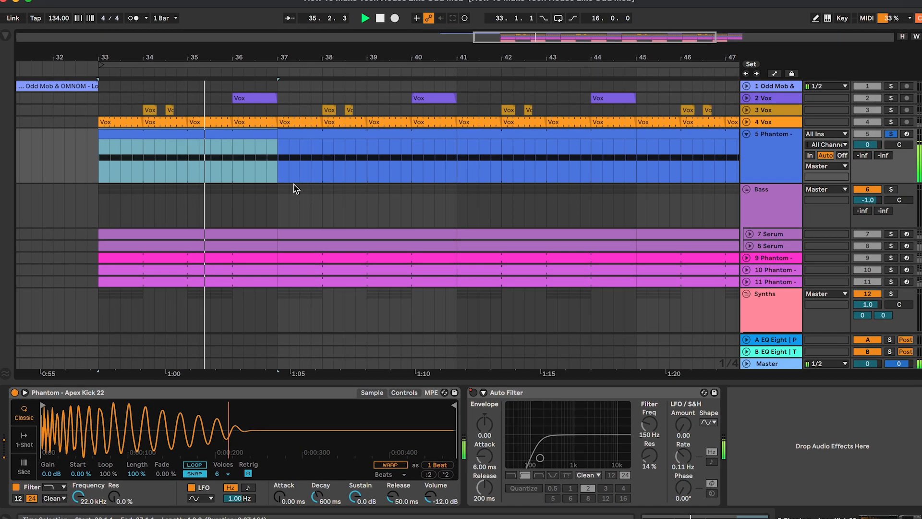
pyautogui.press('space')
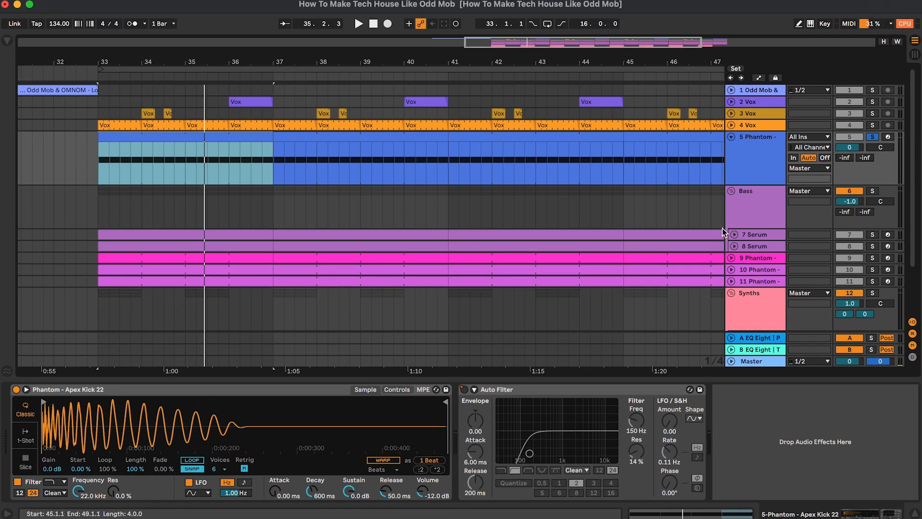
# Step: Audition the Auto Filter Device On automation on track 5 around bar 40, then hide the automation lanes and collapse the track
pyautogui.press('a')
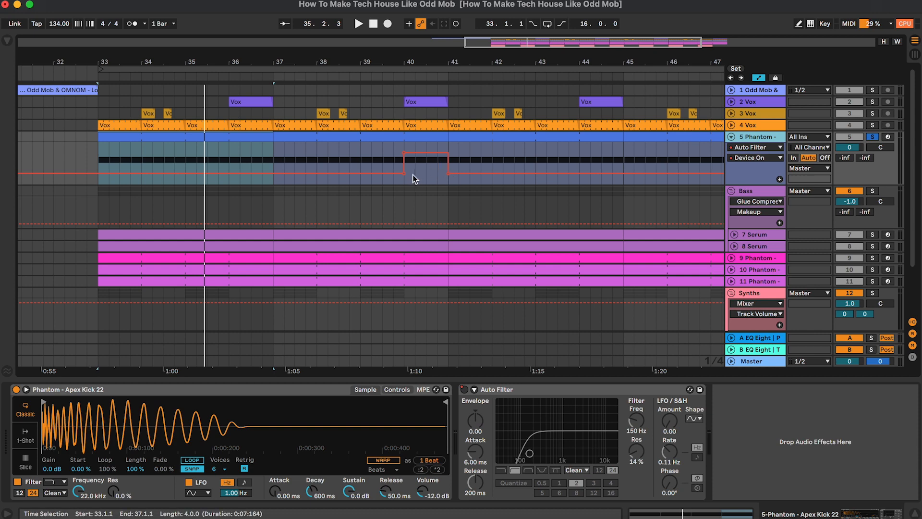
pyautogui.click(417, 178)
pyautogui.click(384, 149)
pyautogui.press('space')
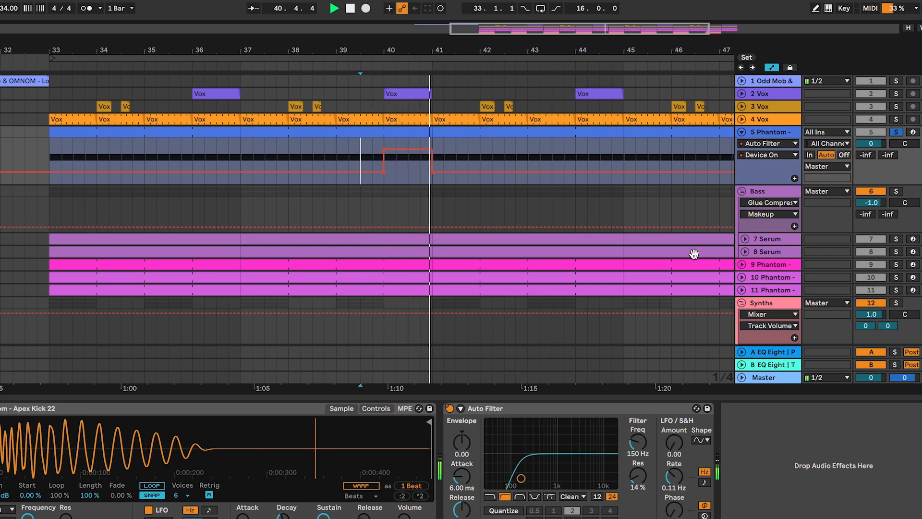
pyautogui.click(742, 132)
pyautogui.press('a')
pyautogui.press('space')
# Step: Solo track 8 Serum in the Bass group and play its bar 33 clip with the MIDI notes open
pyautogui.click(766, 158)
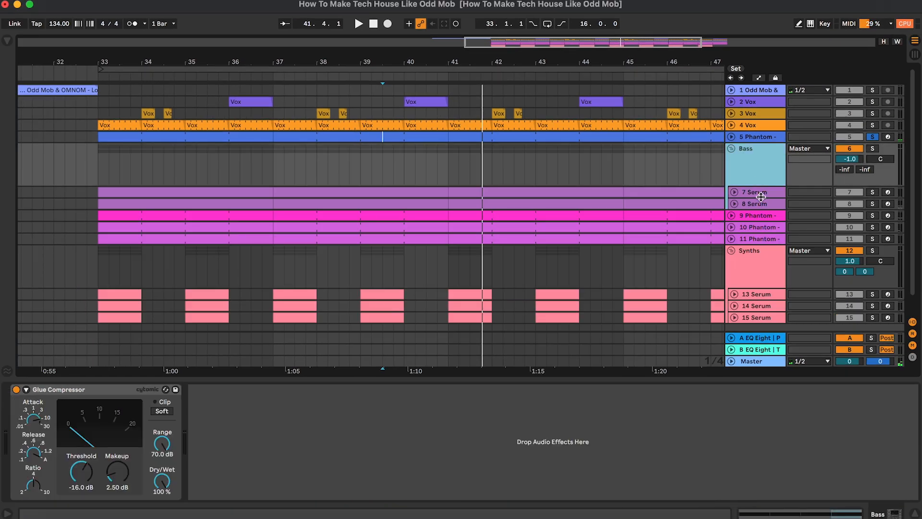
pyautogui.click(761, 198)
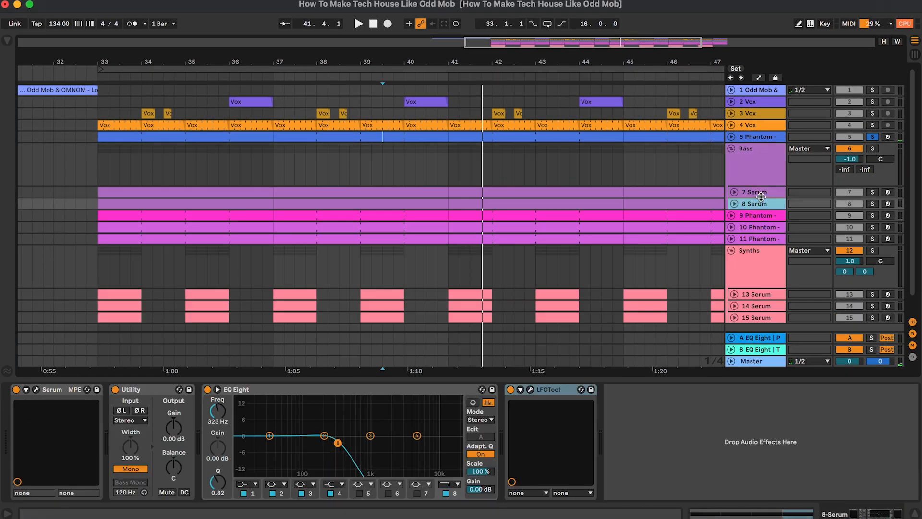
pyautogui.doubleClick(244, 207)
pyautogui.click(404, 355)
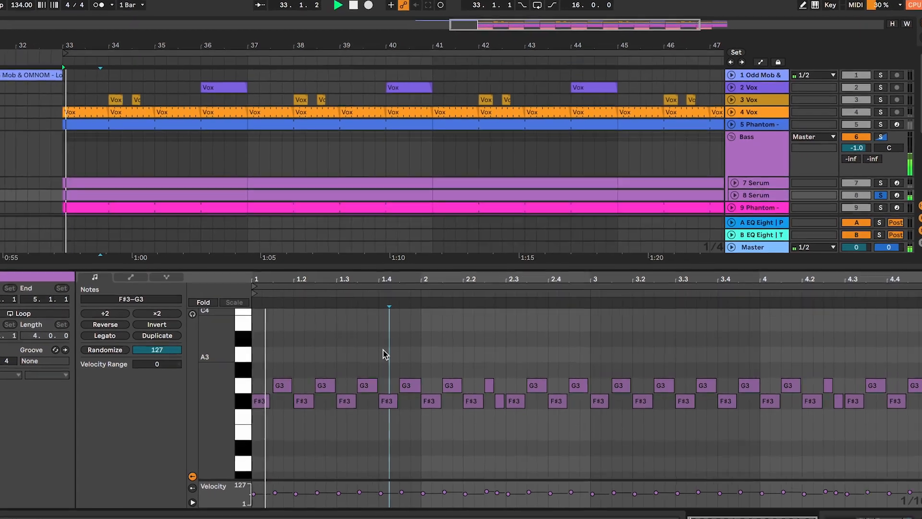
pyautogui.press('space')
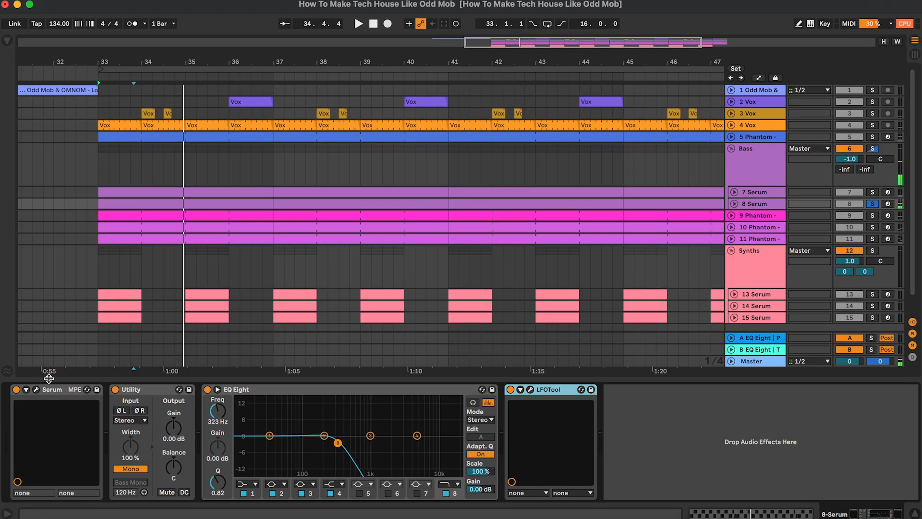
# Step: Inspect the Serum instrument and its preset selection on track 8 Serum, then close the plugin window
pyautogui.click(36, 391)
pyautogui.moveTo(432, 68); pyautogui.dragTo(398, 24)
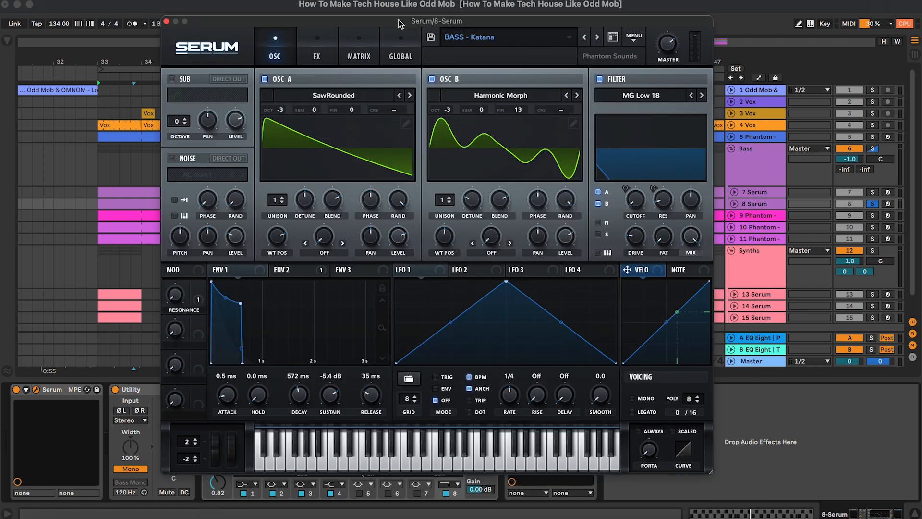
pyautogui.click(477, 34)
pyautogui.click(477, 35)
pyautogui.click(166, 22)
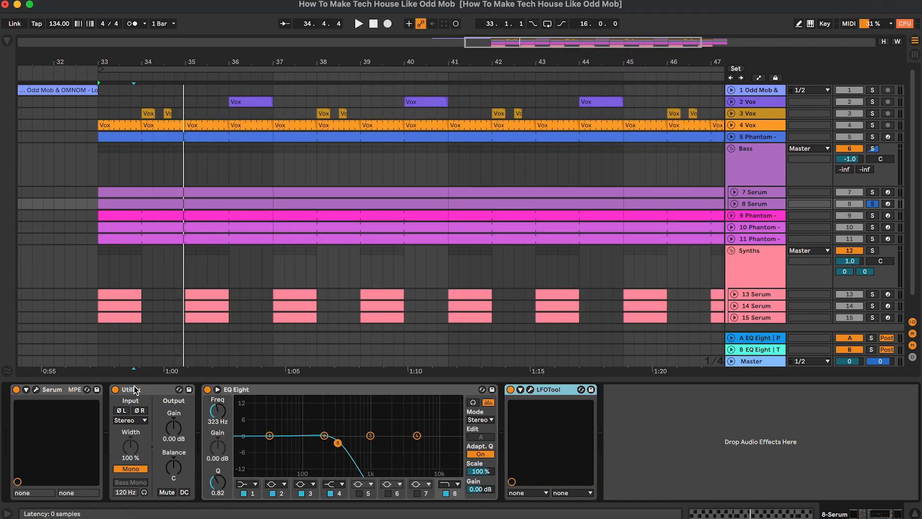
# Step: Compare EQ Eight's 323 Hz low-pass on track 8 Serum bypassed and enabled during playback
pyautogui.click(293, 390)
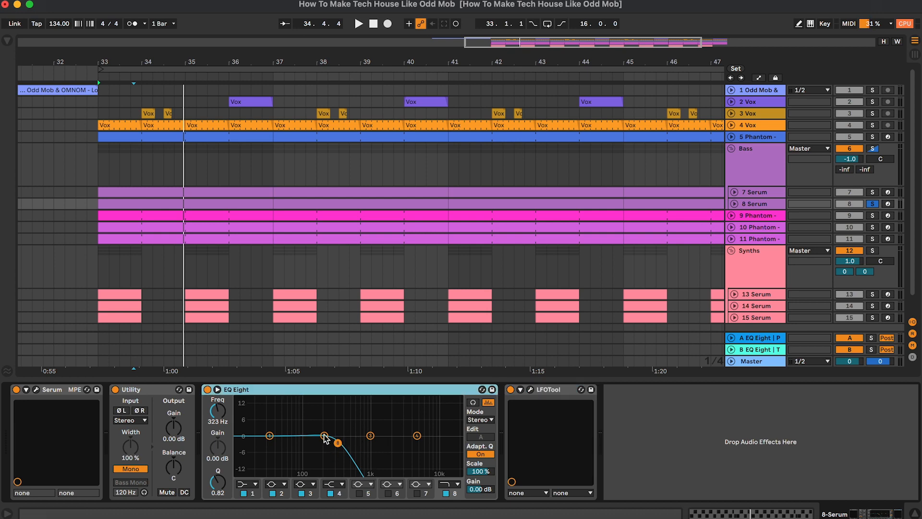
pyautogui.click(208, 391)
pyautogui.press('space')
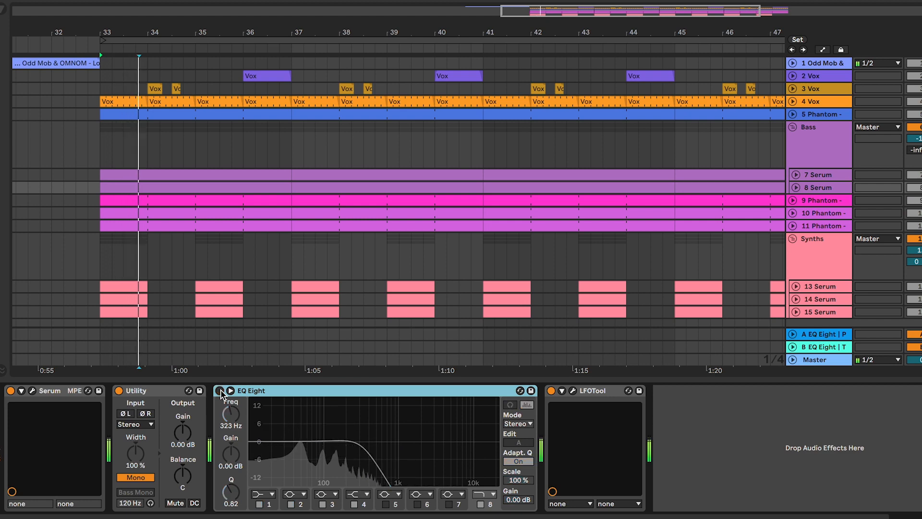
pyautogui.click(219, 391)
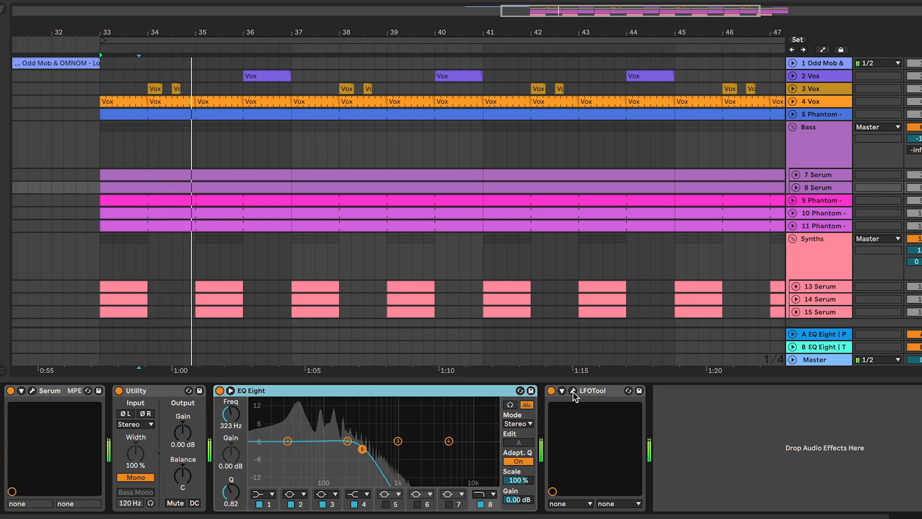
# Step: Lower the start and middle points of LFOTool's volume curve on track 8 Serum during playback
pyautogui.click(573, 391)
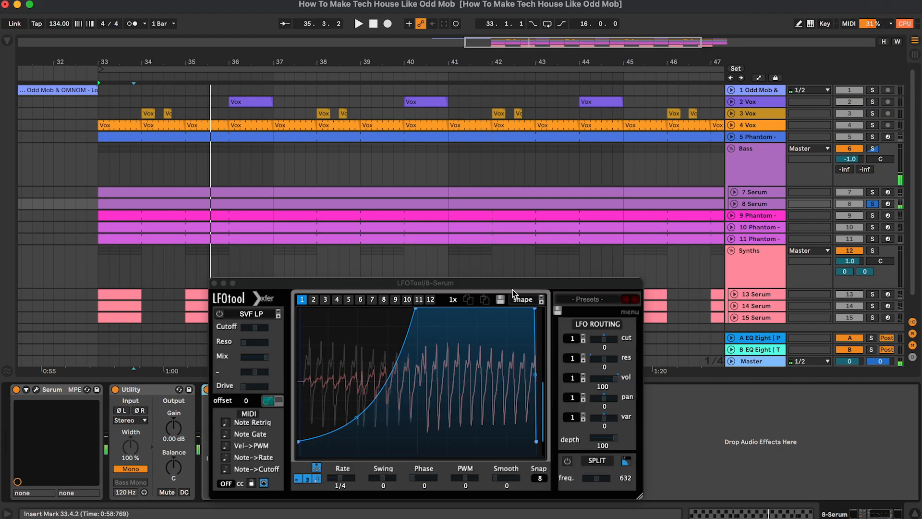
pyautogui.moveTo(513, 292); pyautogui.dragTo(503, 112)
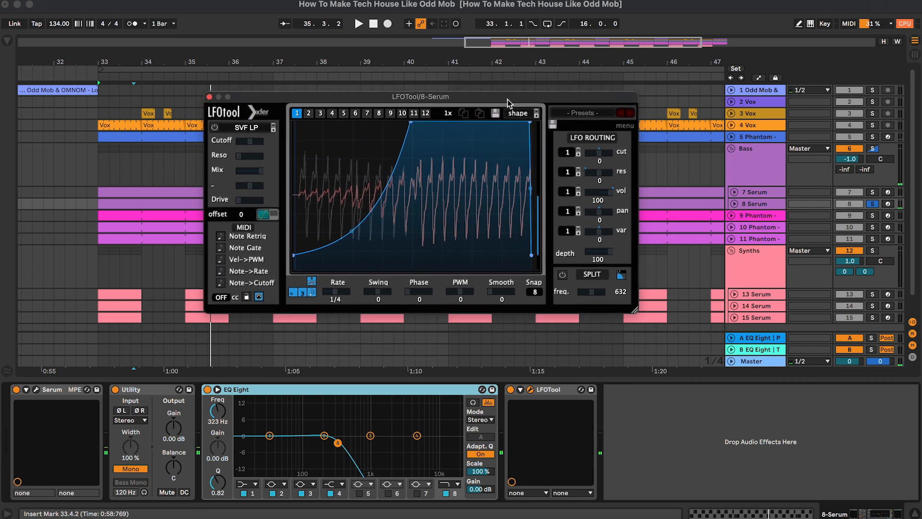
pyautogui.press('space')
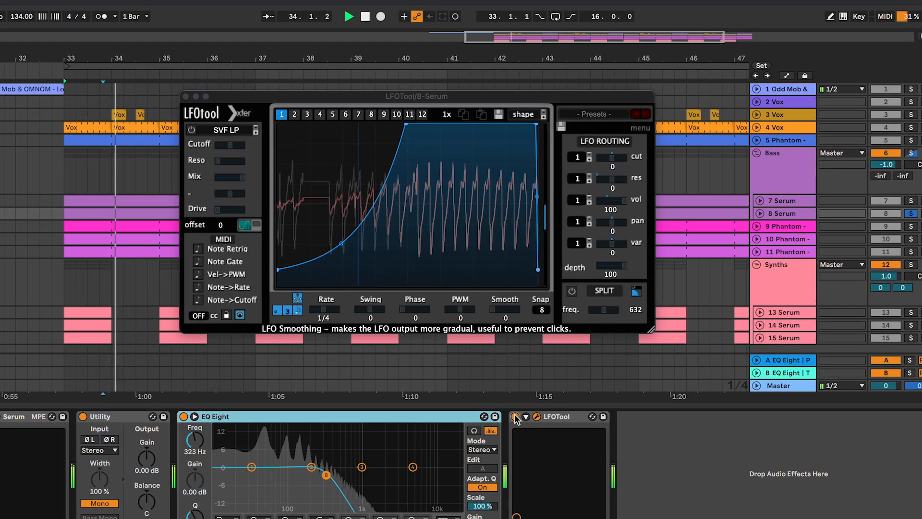
pyautogui.moveTo(342, 244); pyautogui.dragTo(345, 249)
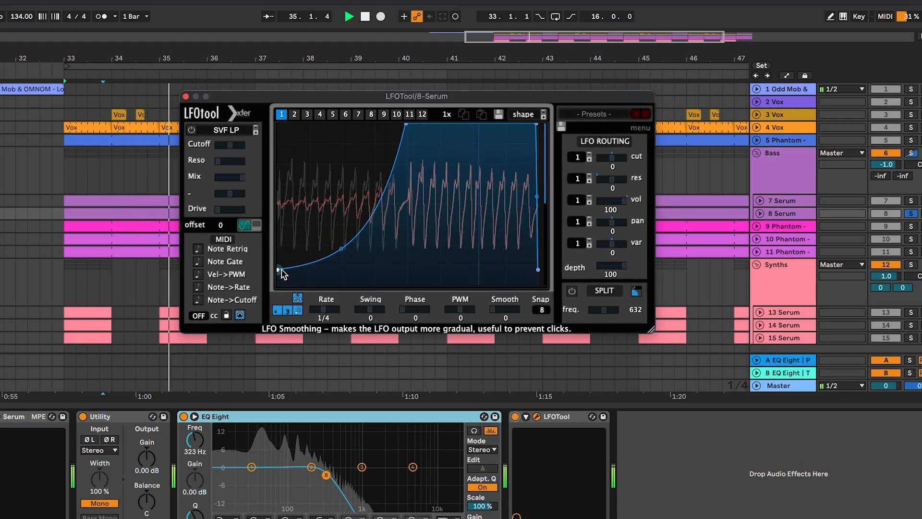
pyautogui.moveTo(278, 269); pyautogui.dragTo(277, 278)
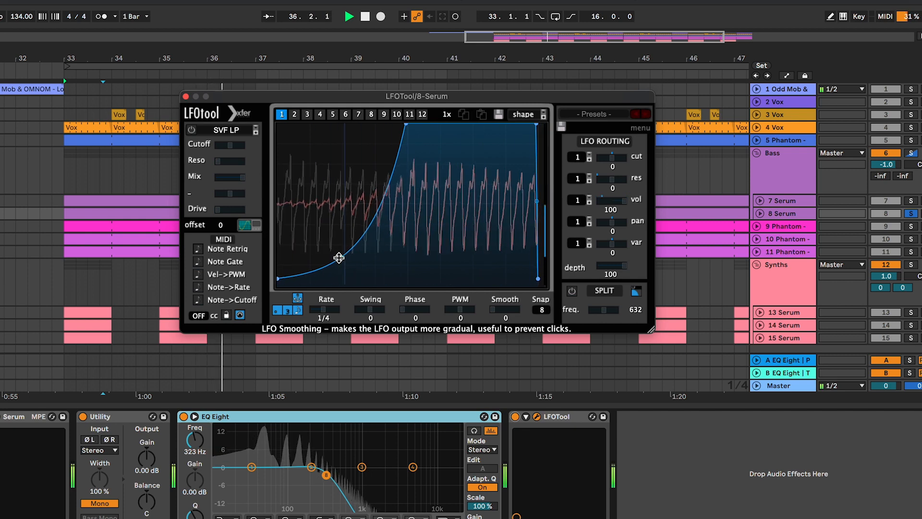
pyautogui.moveTo(340, 256); pyautogui.dragTo(340, 262)
# Step: Switch the solo to track 7 Serum, select its bar 33 clip and check which preset its Serum instrument uses
pyautogui.click(786, 202)
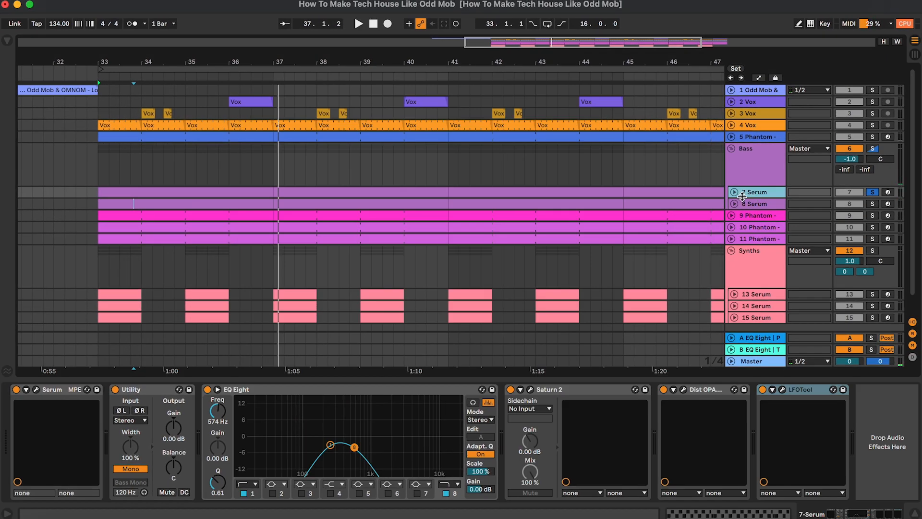
pyautogui.click(231, 192)
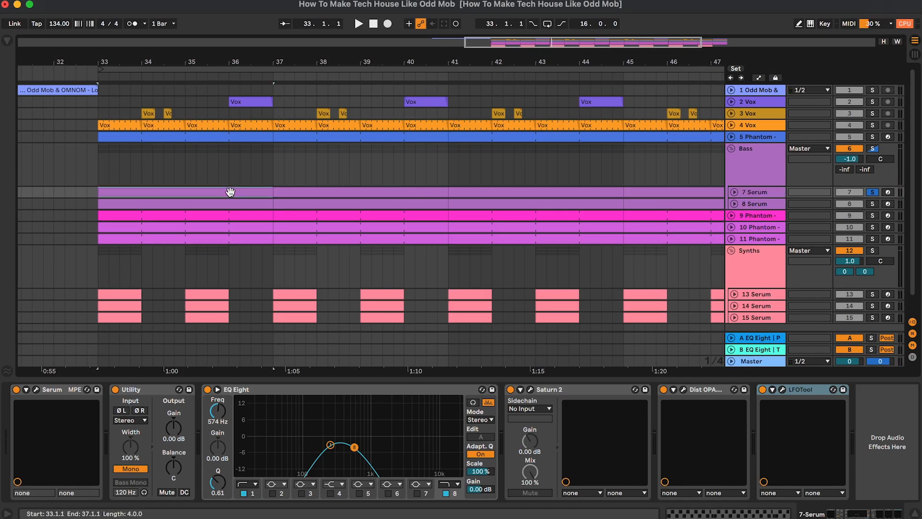
pyautogui.click(36, 390)
pyautogui.click(529, 89)
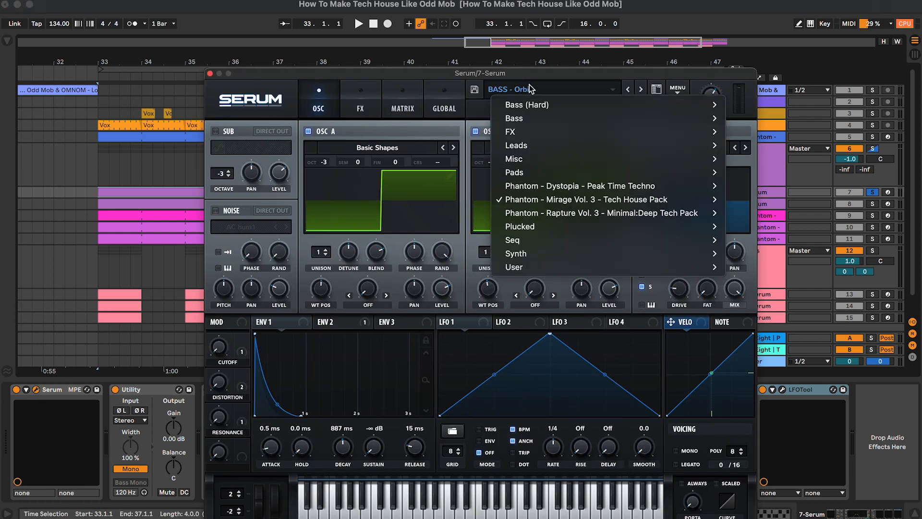
pyautogui.click(529, 85)
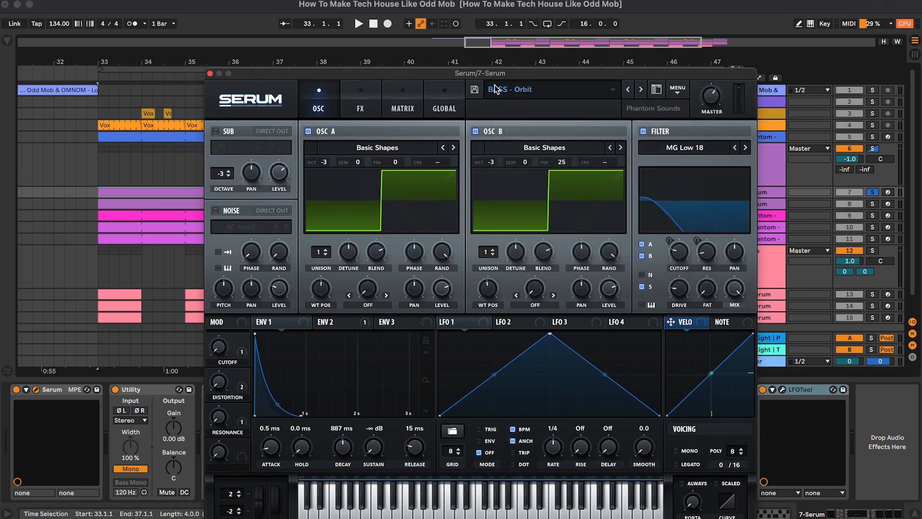
pyautogui.click(210, 74)
# Step: Play the soloed track 7 Serum and examine the Mono setting of its Utility
pyautogui.press('space')
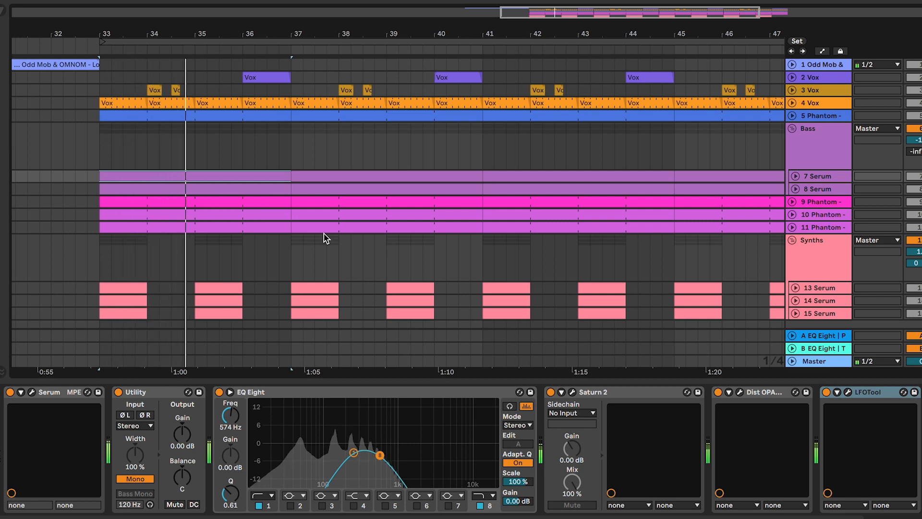
pyautogui.press('space')
pyautogui.click(164, 391)
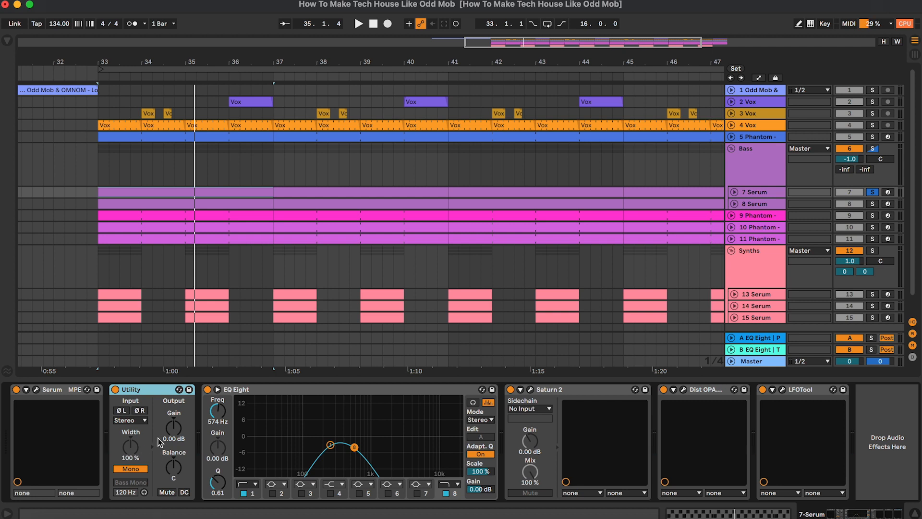
# Step: Set EQ Eight's low-pass on track 7 Serum to 758 Hz with Q 0.72 and compare the EQ bypassed and enabled
pyautogui.click(354, 391)
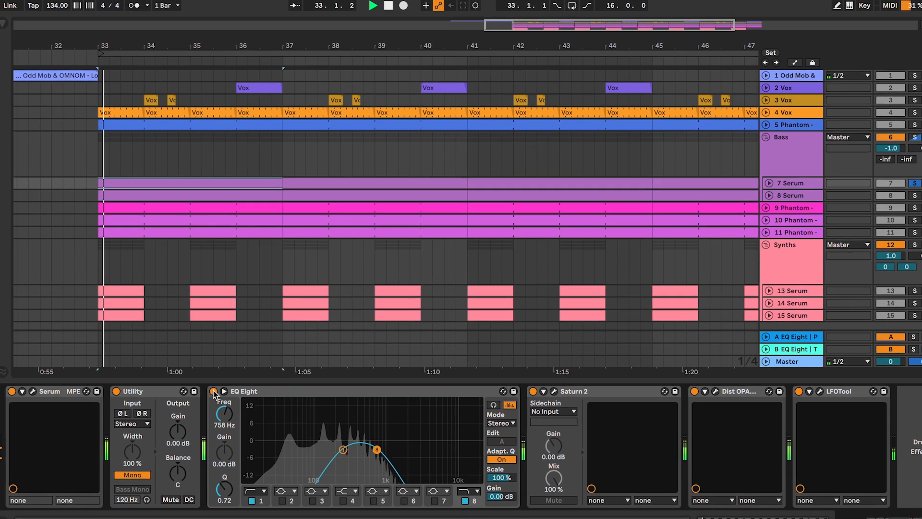
pyautogui.click(208, 389)
pyautogui.click(218, 393)
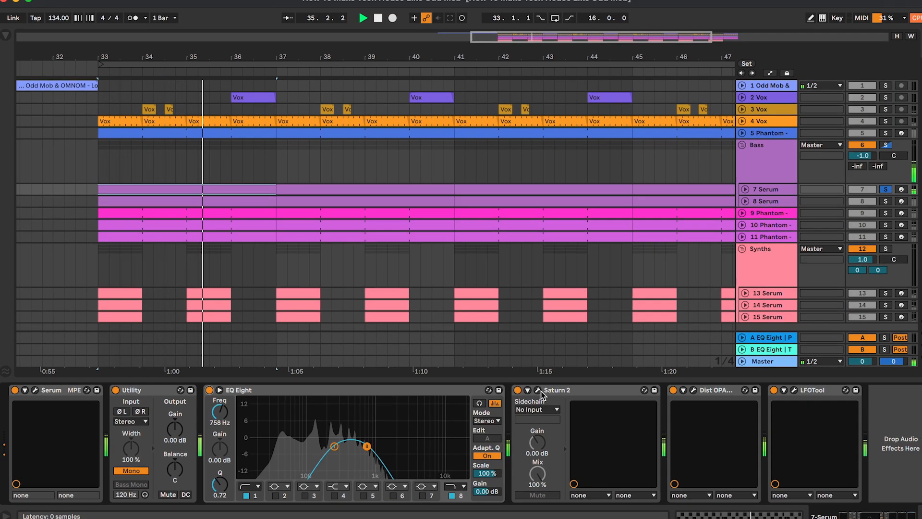
# Step: Open Saturn 2 on track 7 Serum, nudge its upper crossover slightly lower and play the soloed bass
pyautogui.click(571, 393)
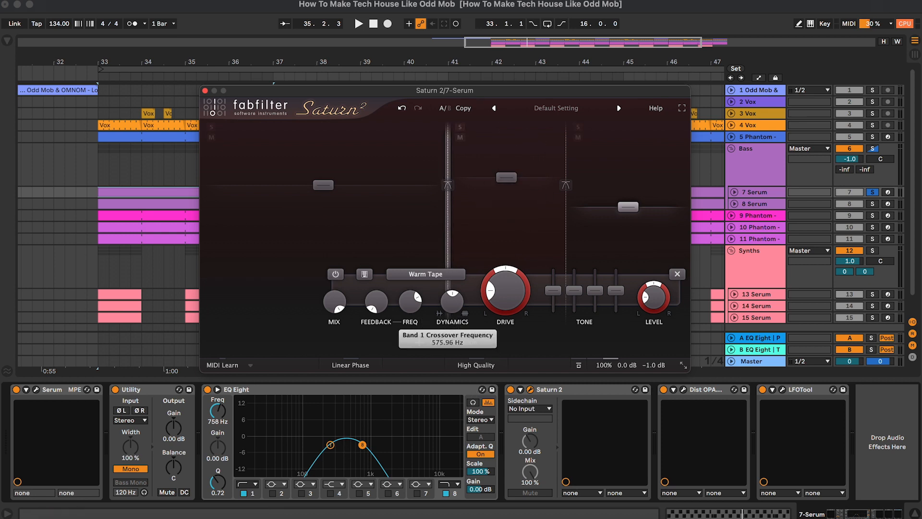
pyautogui.moveTo(566, 161); pyautogui.dragTo(563, 161)
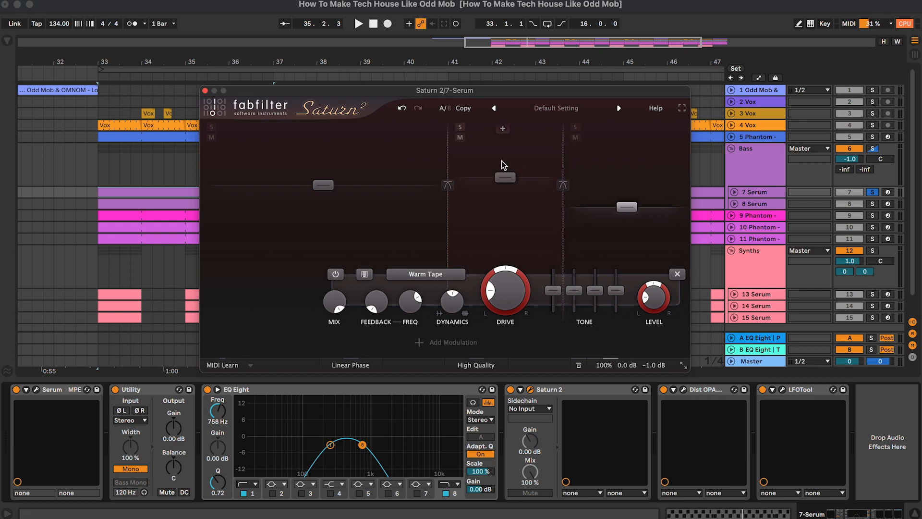
pyautogui.press('space')
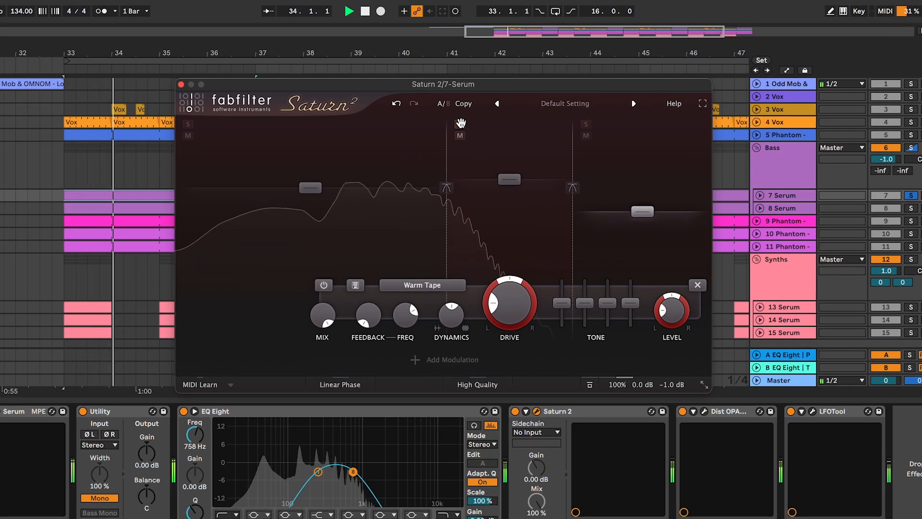
# Step: Select the middle band in Saturn 2 and examine its saturation style, drive, dynamics, tone and level
pyautogui.click(509, 179)
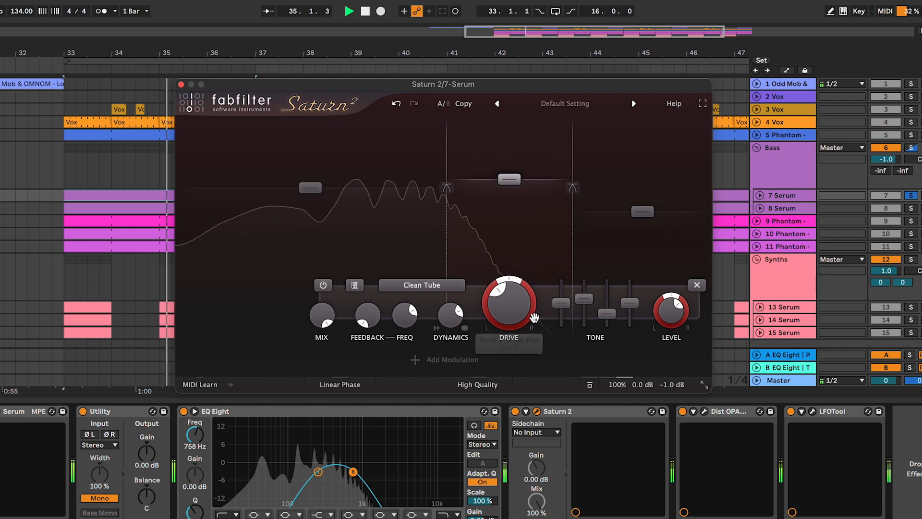
pyautogui.moveTo(502, 307)
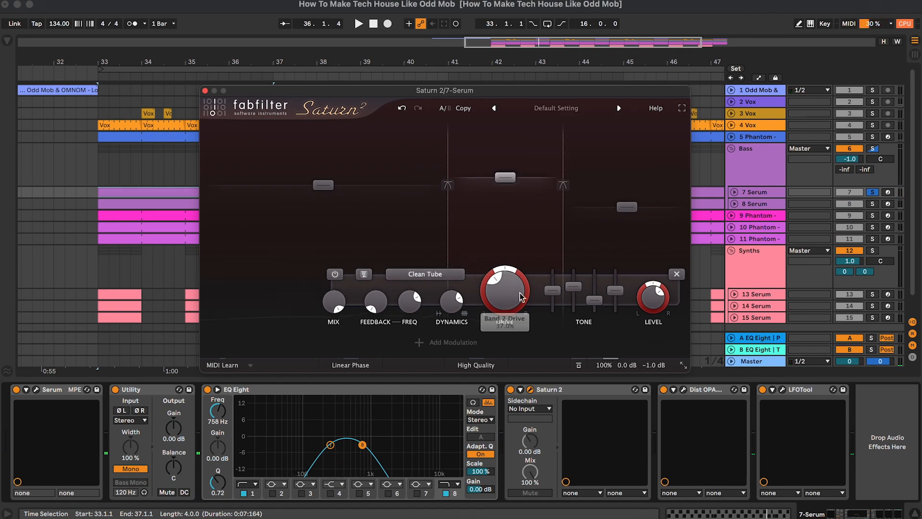
pyautogui.moveTo(444, 307)
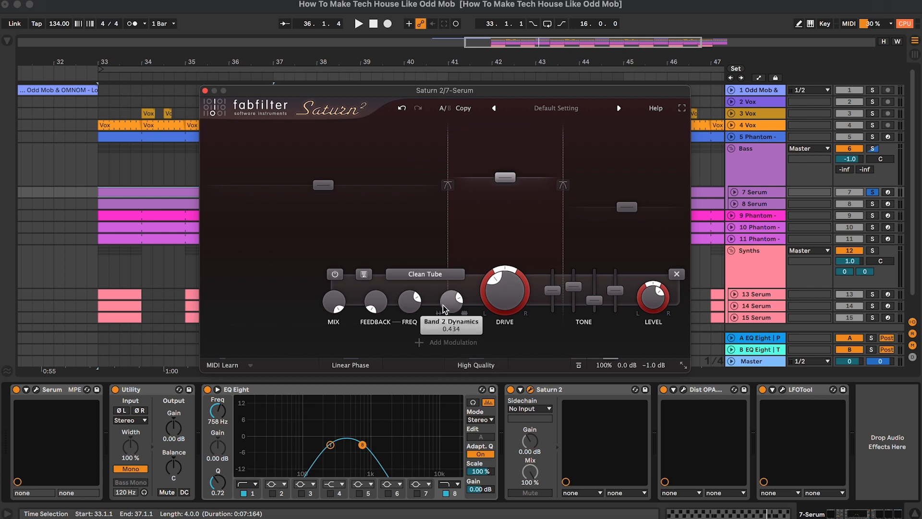
pyautogui.moveTo(582, 292)
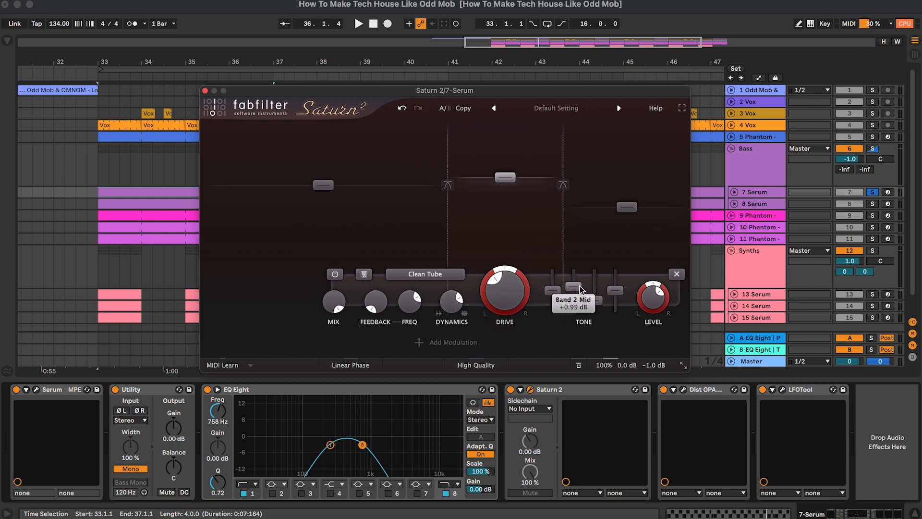
pyautogui.moveTo(502, 181)
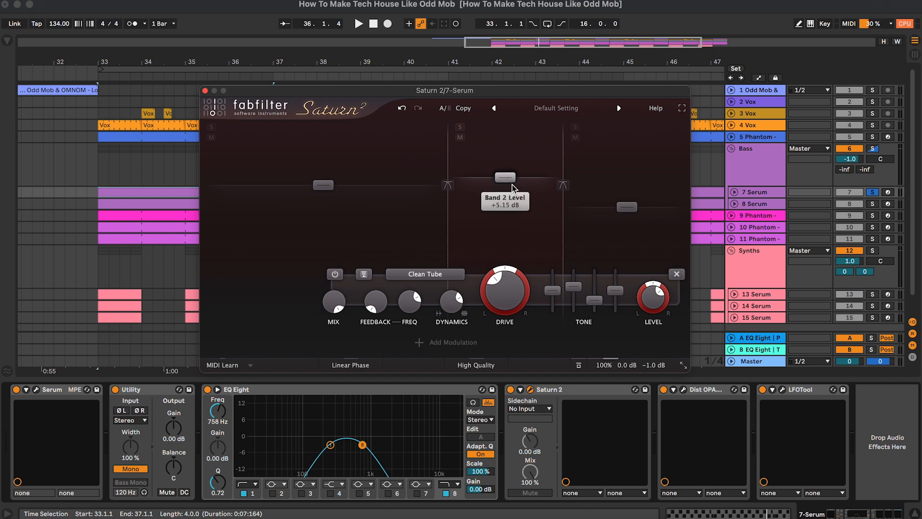
# Step: Play track 7 Serum to compare Saturn 2 bypassed and enabled, and close the Saturn 2 window
pyautogui.press('space')
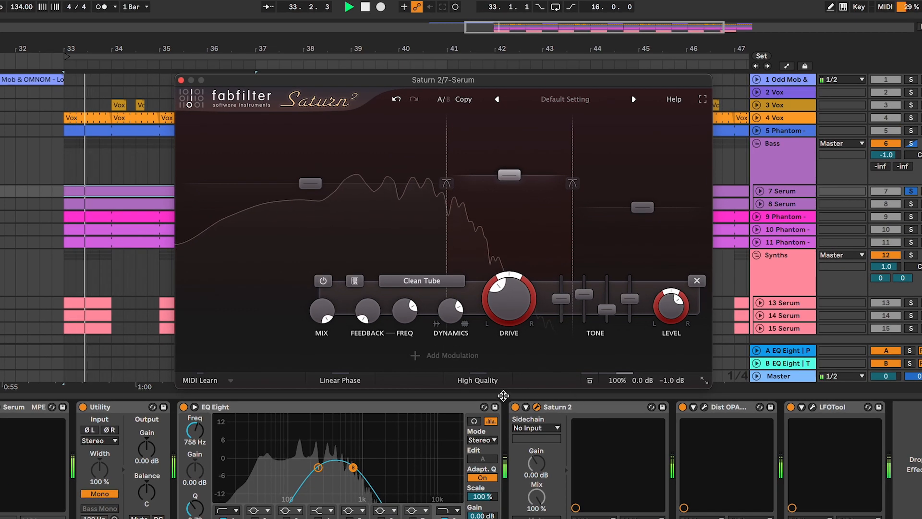
pyautogui.click(515, 407)
pyautogui.click(515, 407)
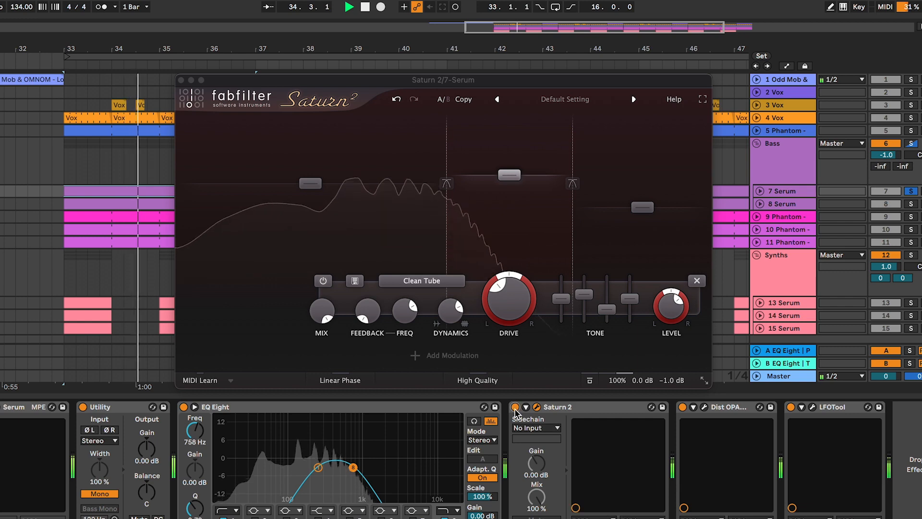
pyautogui.click(536, 408)
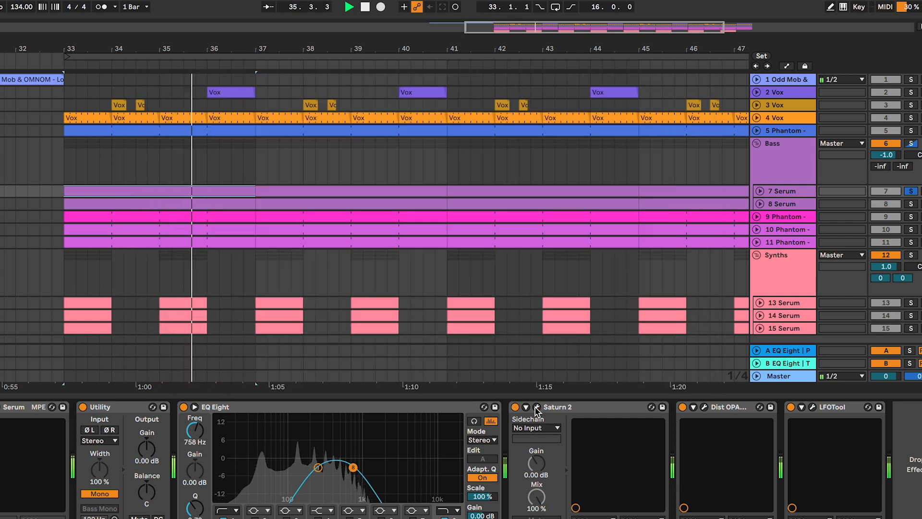
# Step: Open Dist OPAMP-21 on track 7 Serum, compare the bass with it bypassed and enabled, and close its window
pyautogui.click(705, 407)
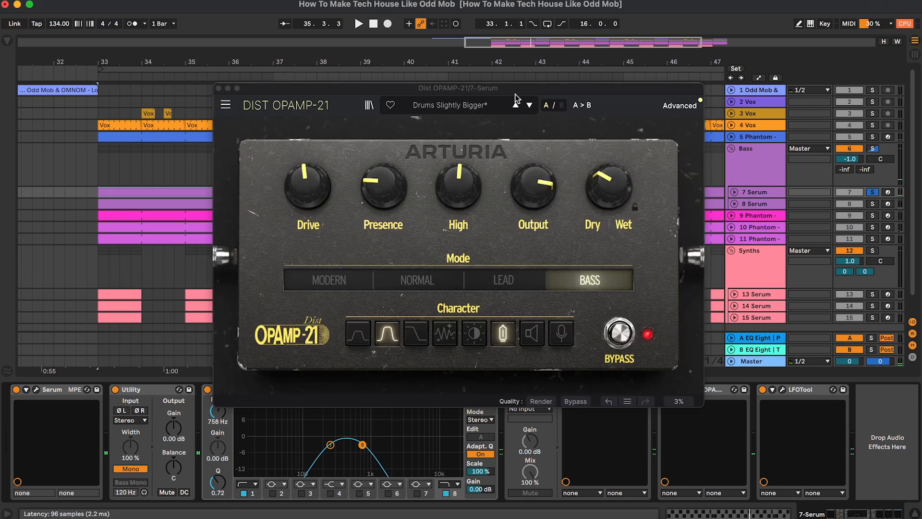
pyautogui.moveTo(514, 91); pyautogui.dragTo(513, 35)
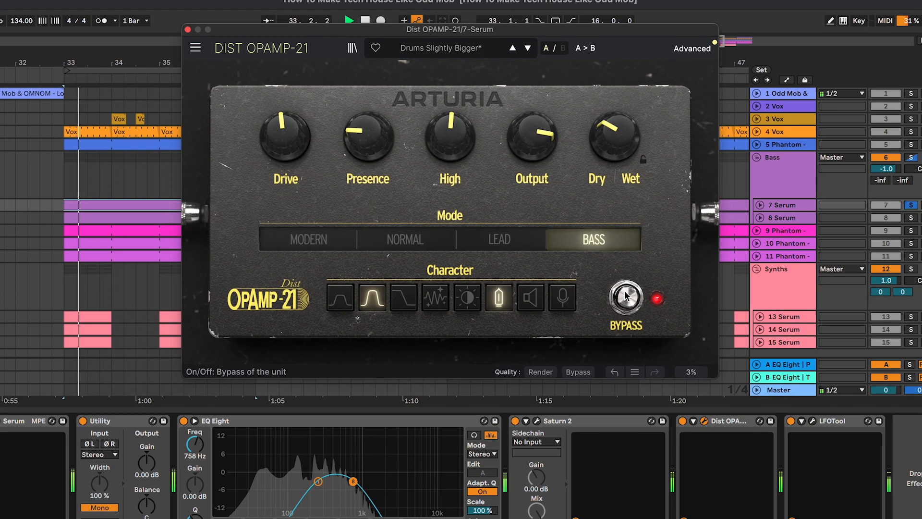
pyautogui.click(611, 276)
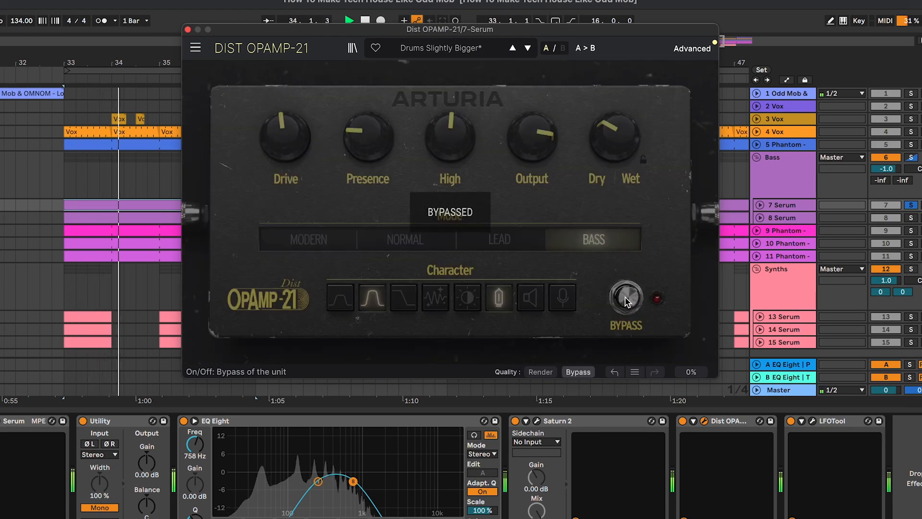
pyautogui.click(625, 297)
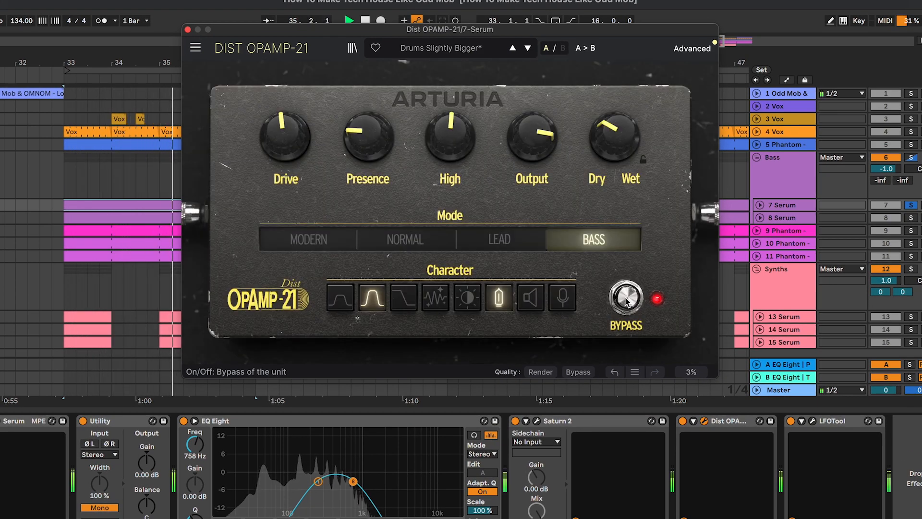
pyautogui.click(625, 297)
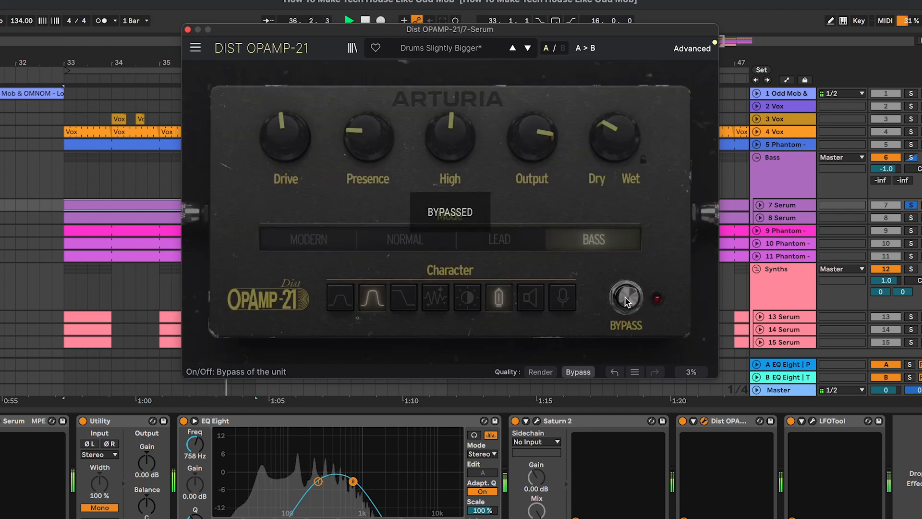
pyautogui.click(625, 296)
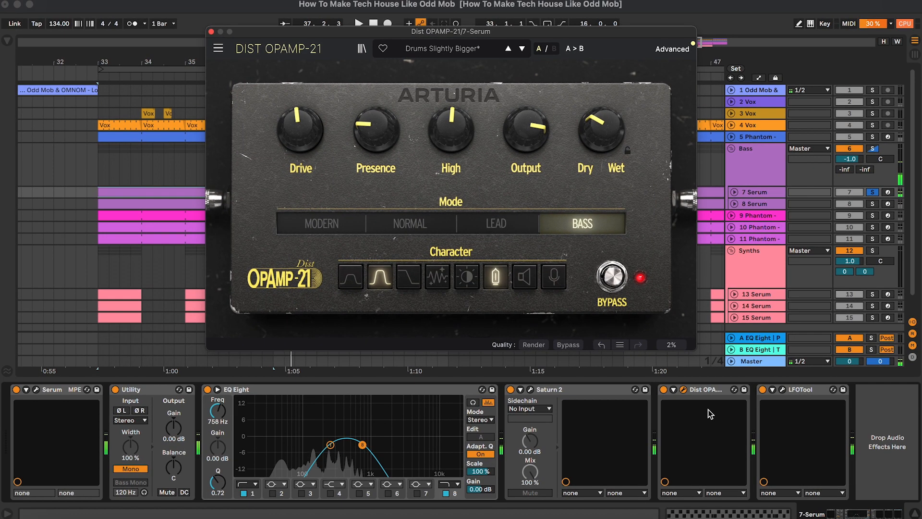
pyautogui.click(683, 390)
# Step: Open LFOTool on track 7 Serum, examine its volume curve and compare it bypassed and enabled during playback
pyautogui.click(783, 389)
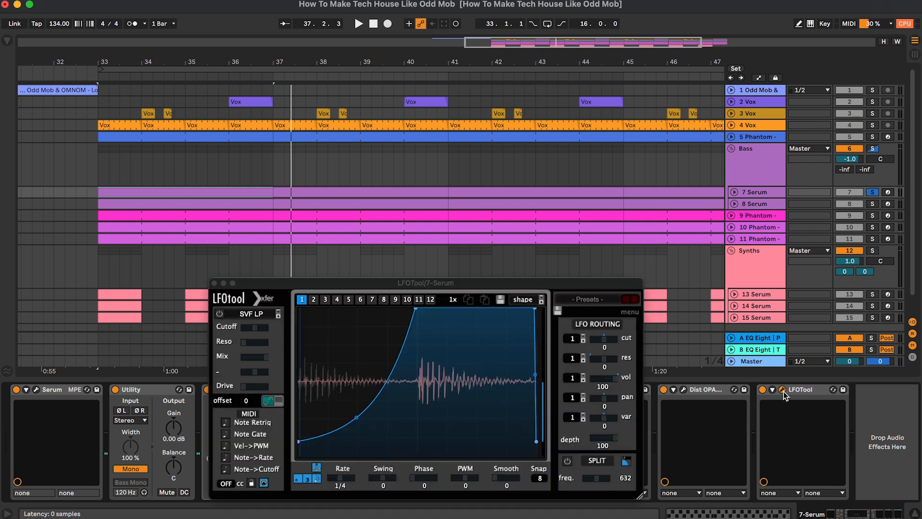
pyautogui.moveTo(579, 285); pyautogui.dragTo(598, 131)
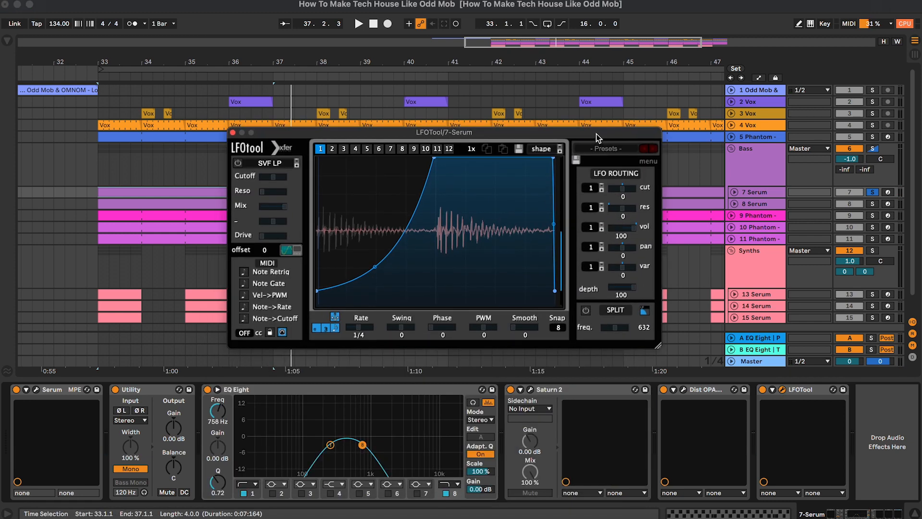
pyautogui.press('space')
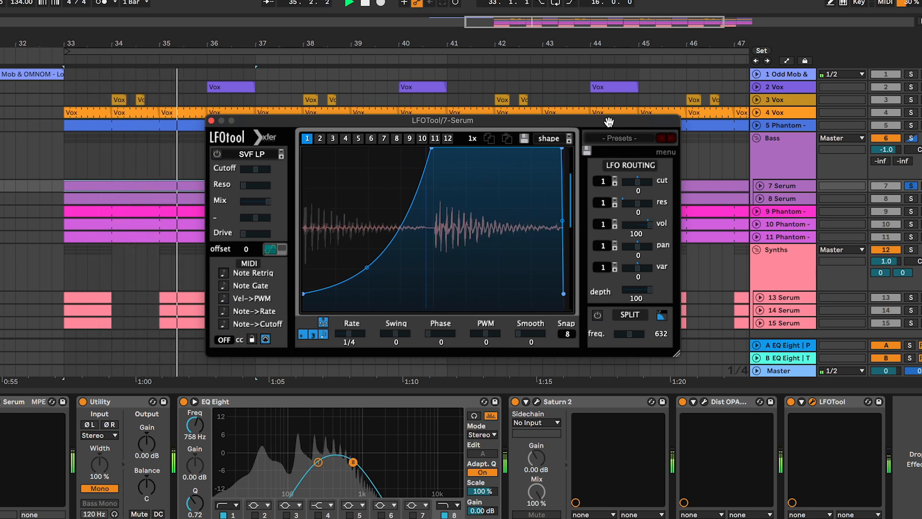
pyautogui.click(791, 401)
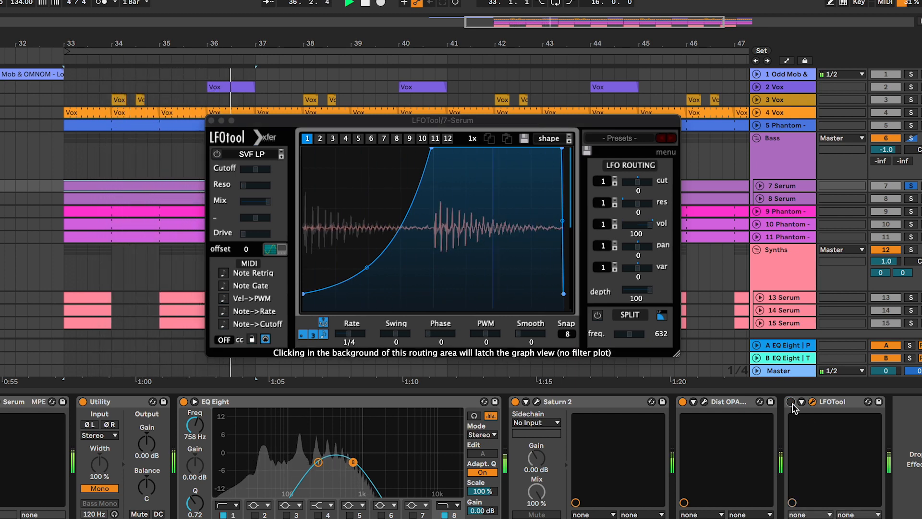
pyautogui.click(791, 401)
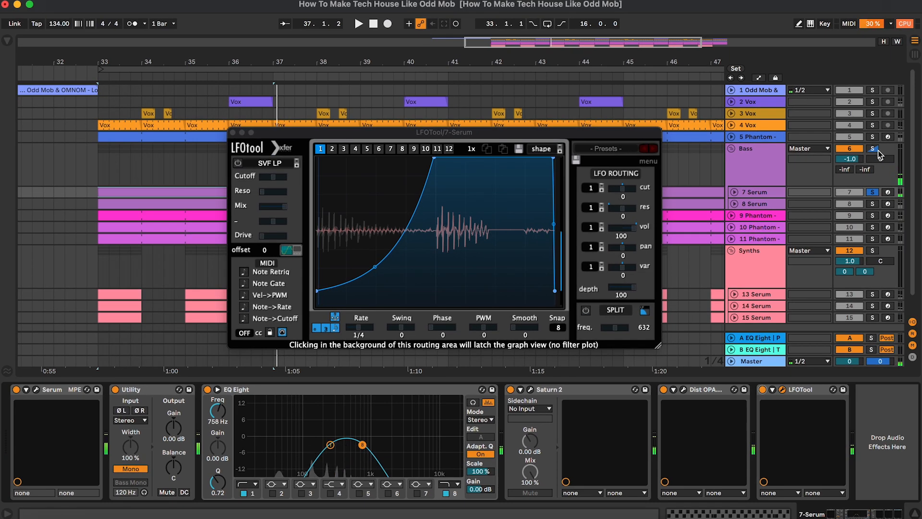
# Step: Solo the whole Bass group, close the LFOTool window and play both Serum bass tracks together
pyautogui.click(877, 150)
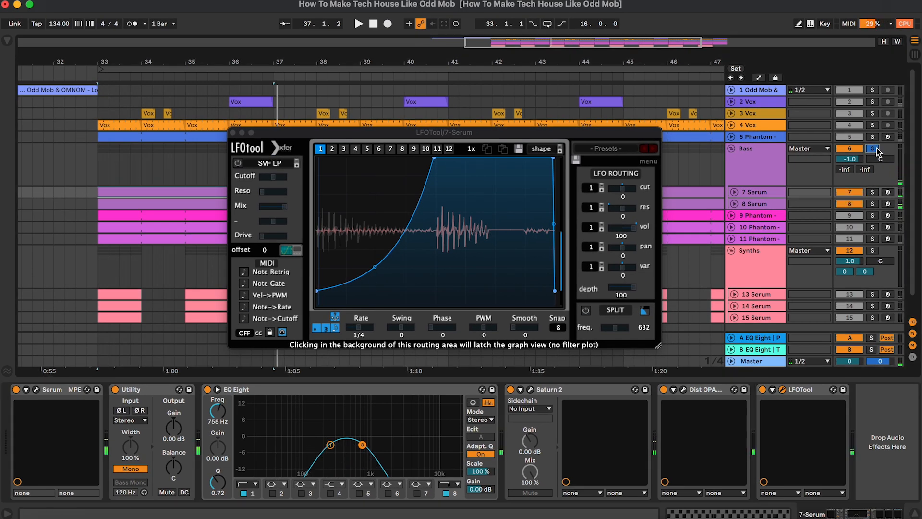
pyautogui.click(263, 77)
pyautogui.click(233, 132)
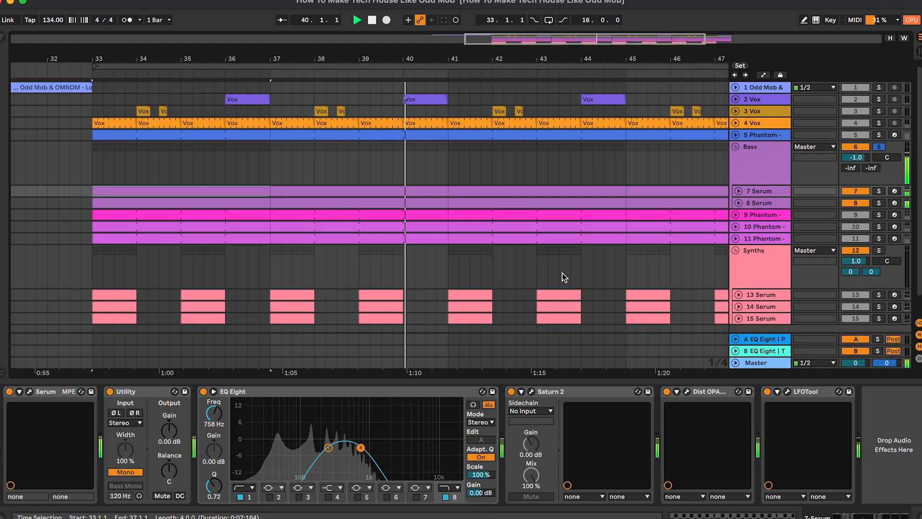
pyautogui.press('space')
# Step: Select and unfold track 9 Phantom - Apex Clap 09, and play its bar 37 clip in solo
pyautogui.click(775, 215)
pyautogui.moveTo(652, 242); pyautogui.dragTo(645, 222)
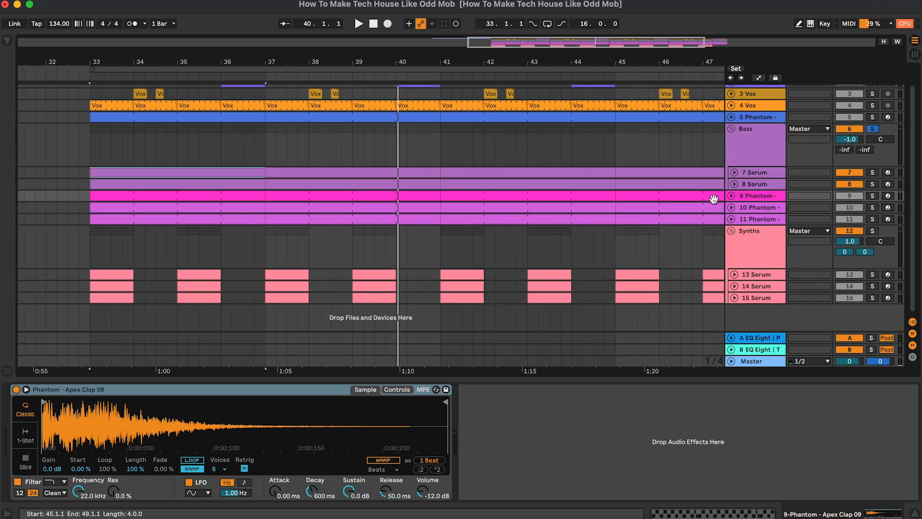
pyautogui.click(732, 196)
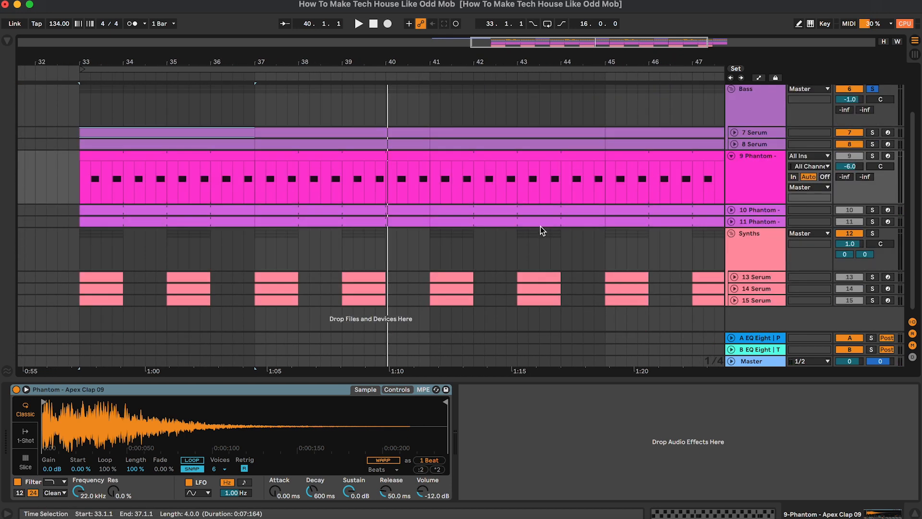
pyautogui.click(401, 158)
pyautogui.press('space')
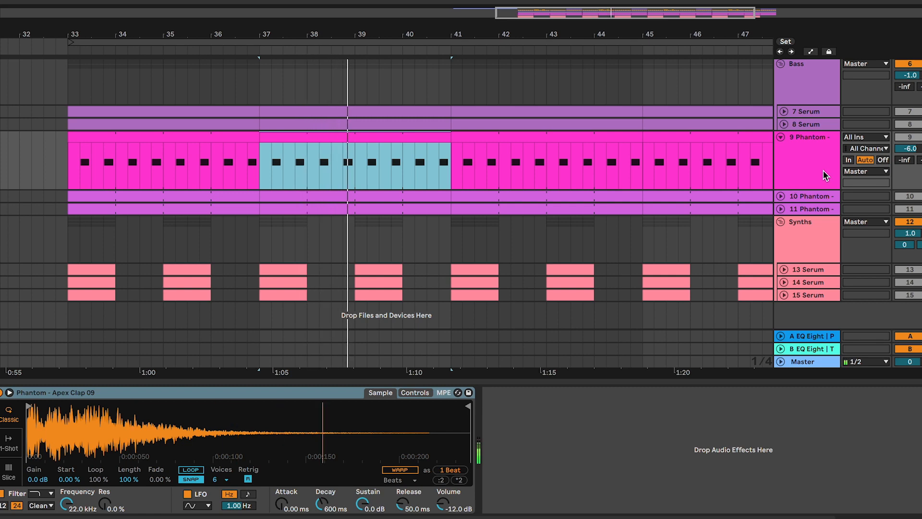
pyautogui.press('space')
# Step: Fold the clap track, unfold and solo track 10 Phantom - Apex Open Hihat 09, and play it
pyautogui.click(823, 172)
pyautogui.press('Left')
pyautogui.press('Down')
pyautogui.press('Right')
pyautogui.press('s')
pyautogui.press('space')
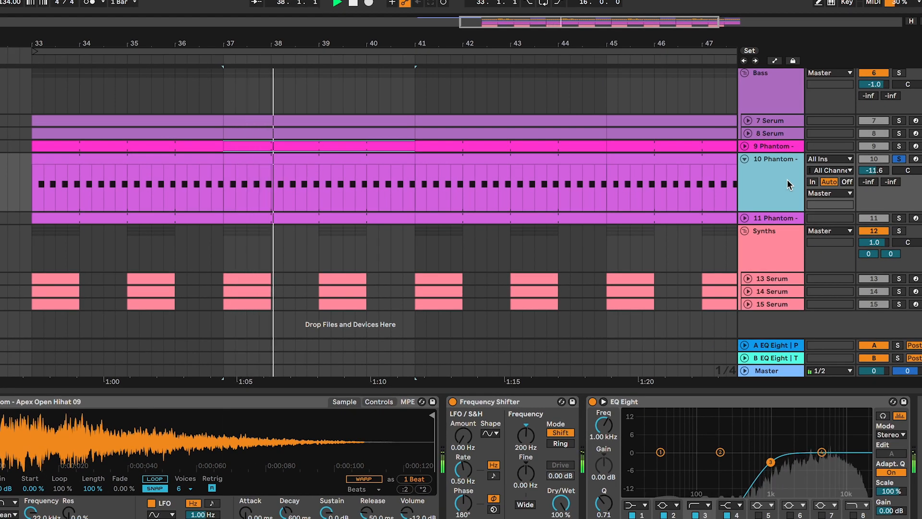
pyautogui.press('space')
# Step: Examine the Frequency Shifter on track 10's open hi-hat, toggling the device and playing the track
pyautogui.click(514, 404)
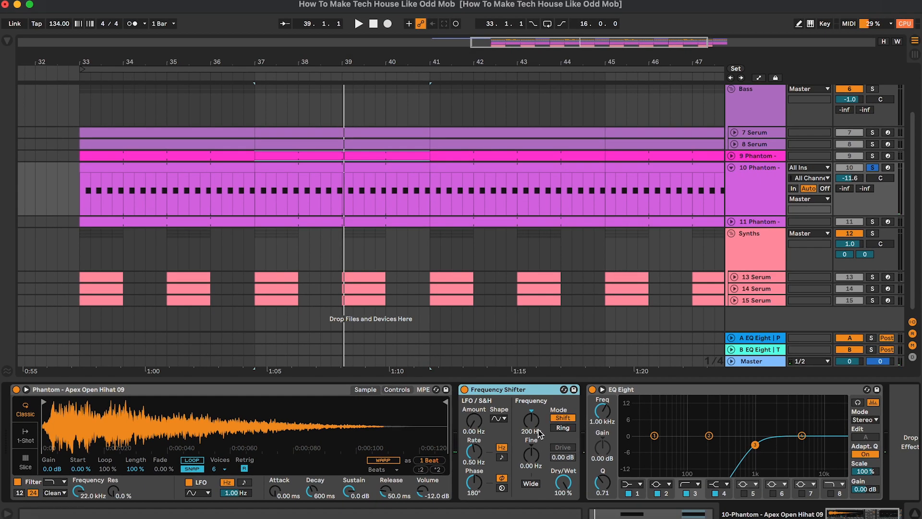
pyautogui.click(465, 390)
pyautogui.press('space')
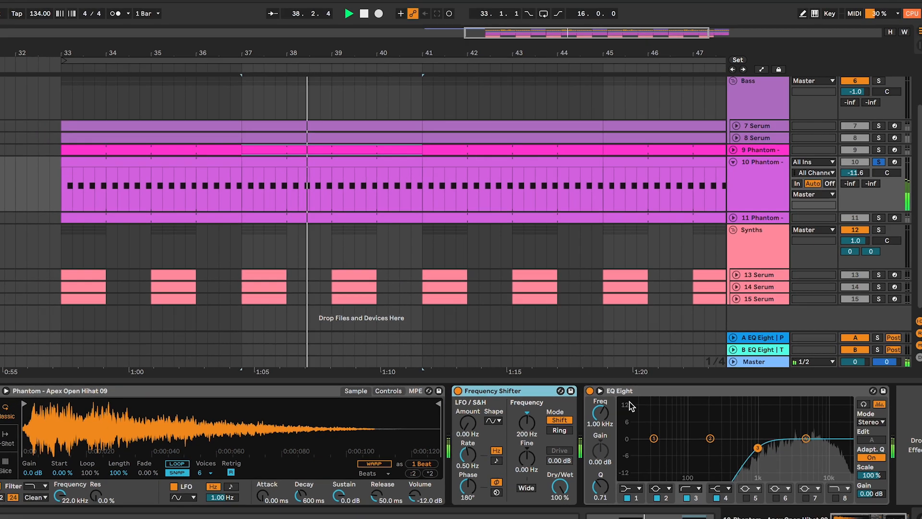
pyautogui.press('space')
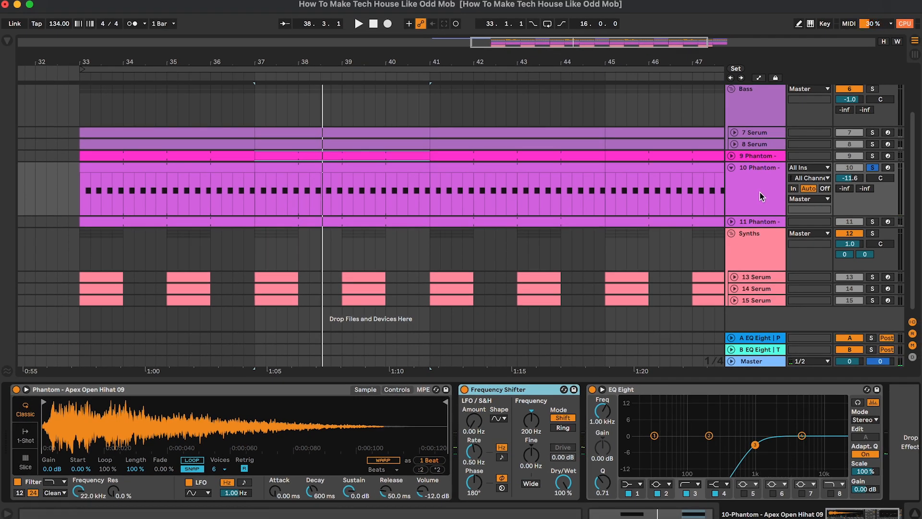
# Step: Fold track 10, unfold track 11 Phantom - Apex Ride 08 and play its bar 37 clip in solo
pyautogui.click(760, 196)
pyautogui.press('Left')
pyautogui.press('Down')
pyautogui.press('Right')
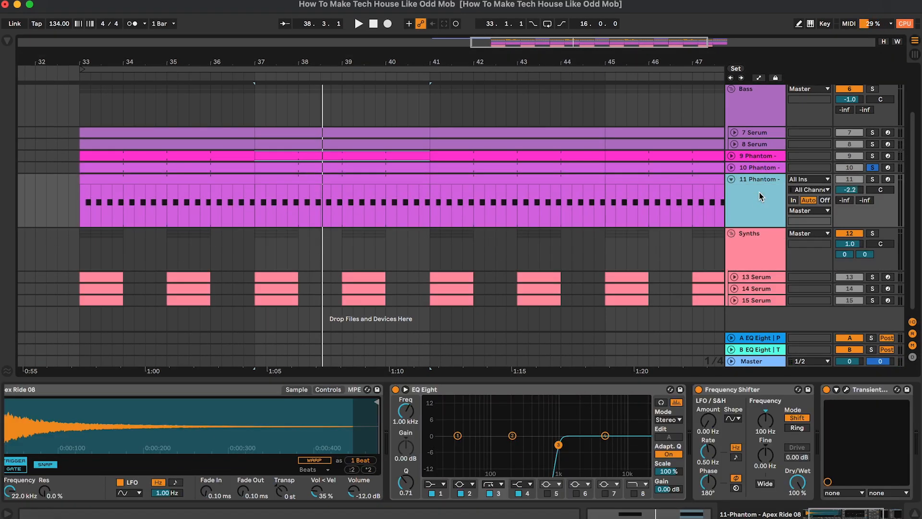
pyautogui.hscroll(-2, 360, 230)
pyautogui.hscroll(-1, 358, 226)
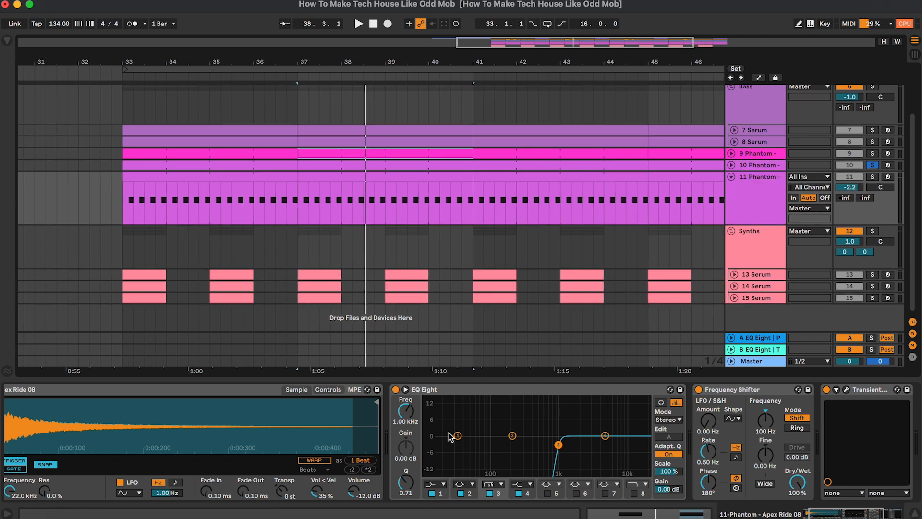
pyautogui.click(398, 185)
pyautogui.click(396, 177)
pyautogui.press('space')
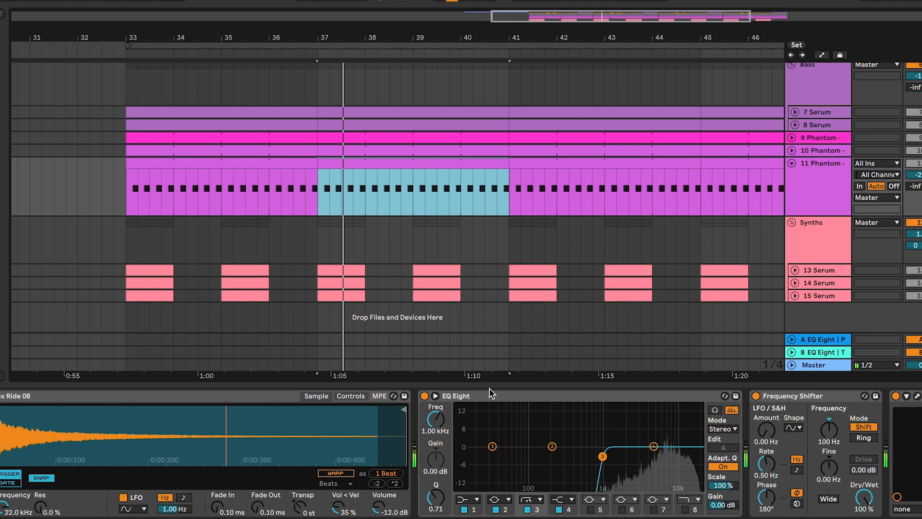
# Step: Examine the EQ Eight and Frequency Shifter on track 11's ride during playback, and stop playback
pyautogui.click(431, 395)
pyautogui.hscroll(10, 504, 433)
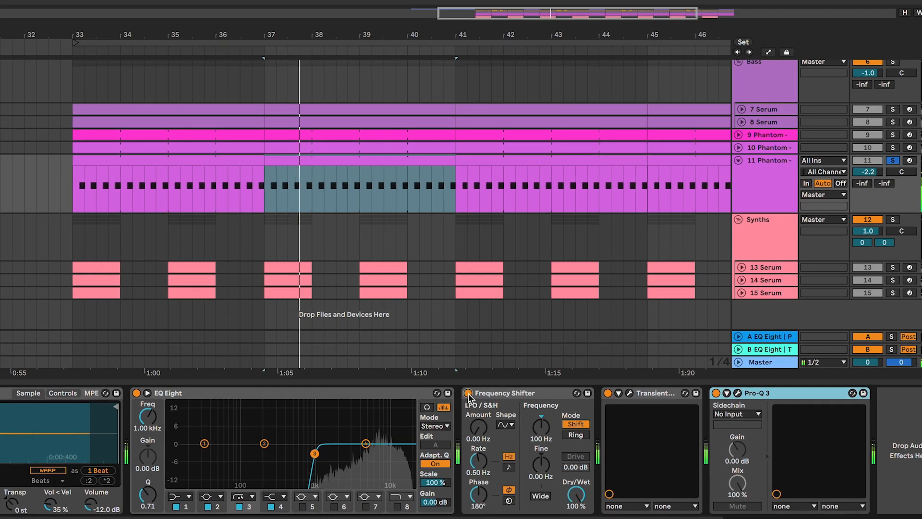
pyautogui.press('space')
# Step: Open Transient Master on track 11, compare the ride with the device bypassed and active during playback, and close its window
pyautogui.click(630, 393)
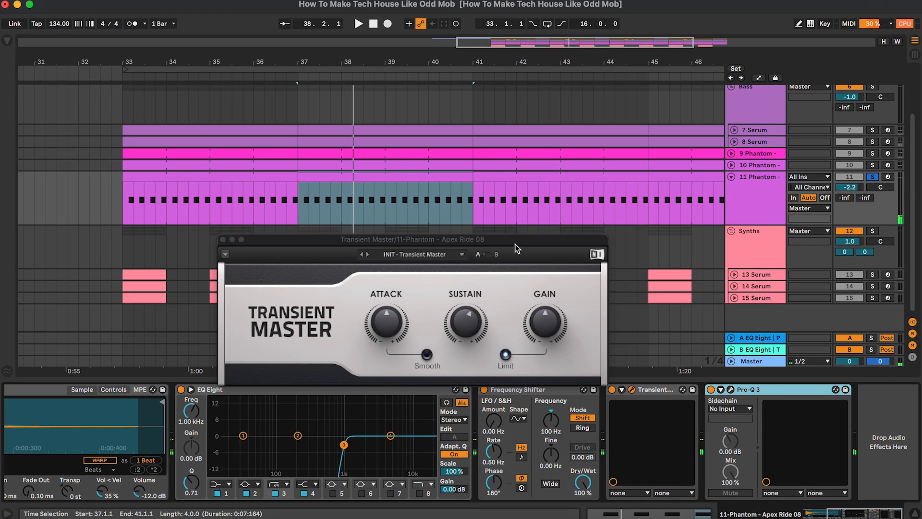
pyautogui.moveTo(515, 244); pyautogui.dragTo(515, 178)
pyautogui.moveTo(464, 260); pyautogui.dragTo(464, 251)
pyautogui.click(612, 390)
pyautogui.press('space')
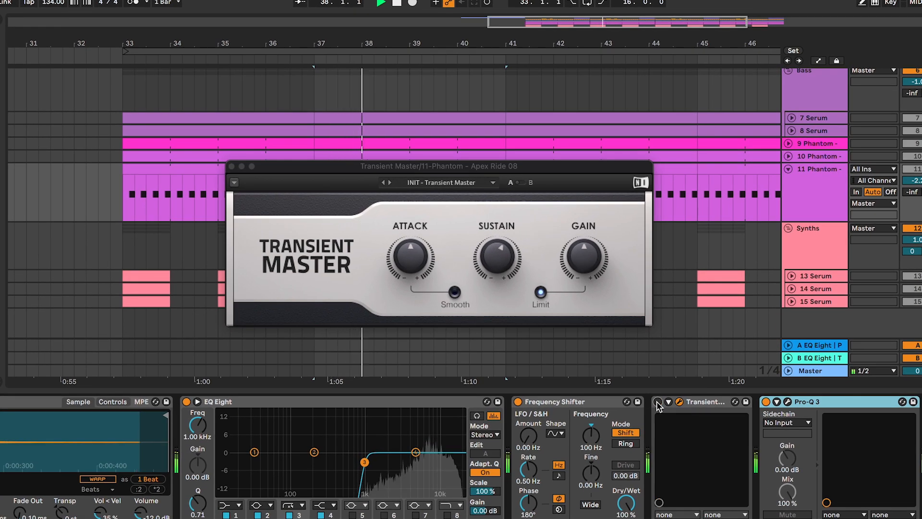
pyautogui.click(657, 402)
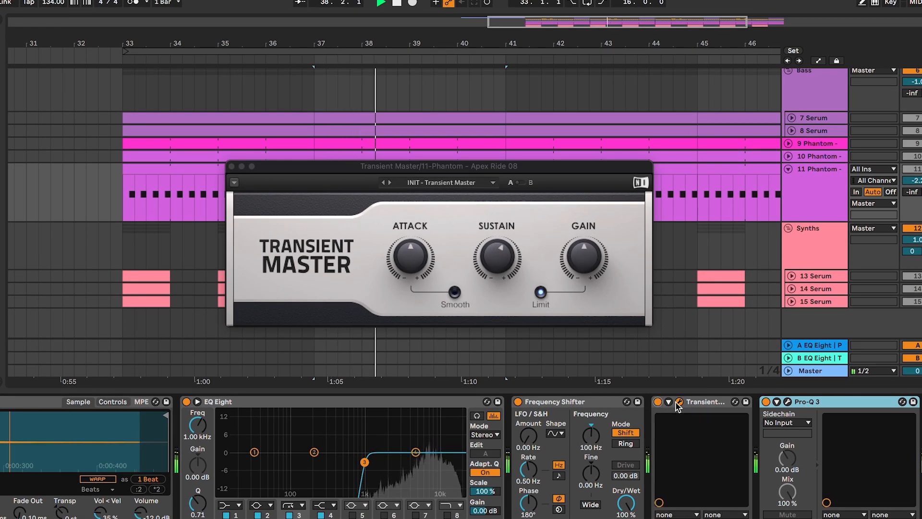
pyautogui.click(680, 403)
# Step: Open Pro-Q 3 on track 11, play the ride while auditioning its dynamic bell band in solo, and close its window
pyautogui.click(788, 402)
pyautogui.press('space')
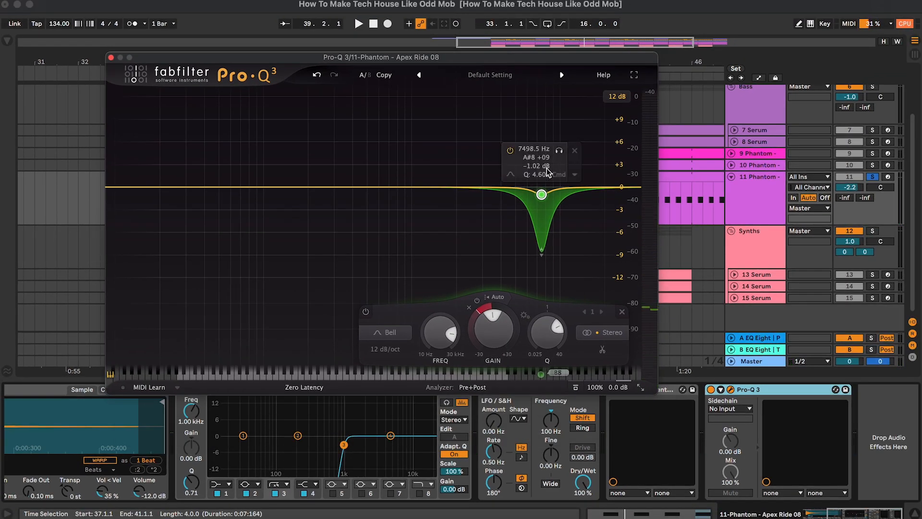
pyautogui.press('space')
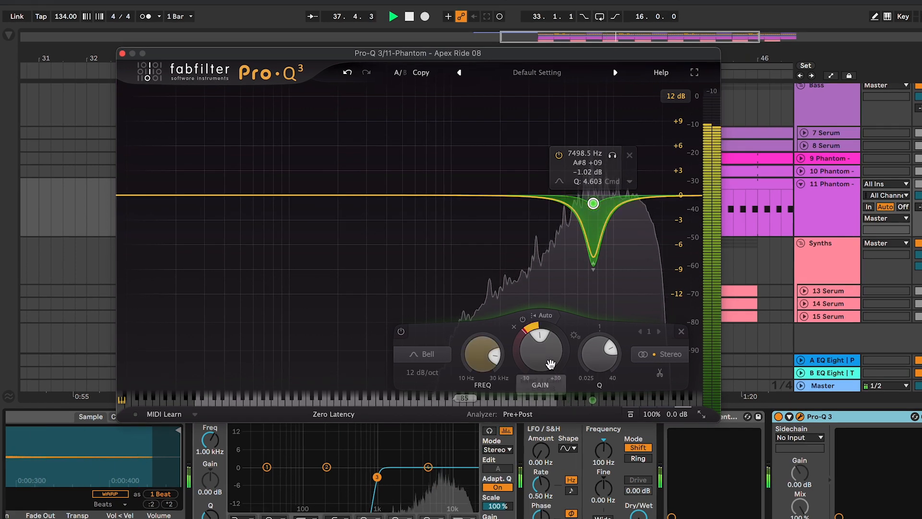
pyautogui.moveTo(612, 158); pyautogui.dragTo(670, 265)
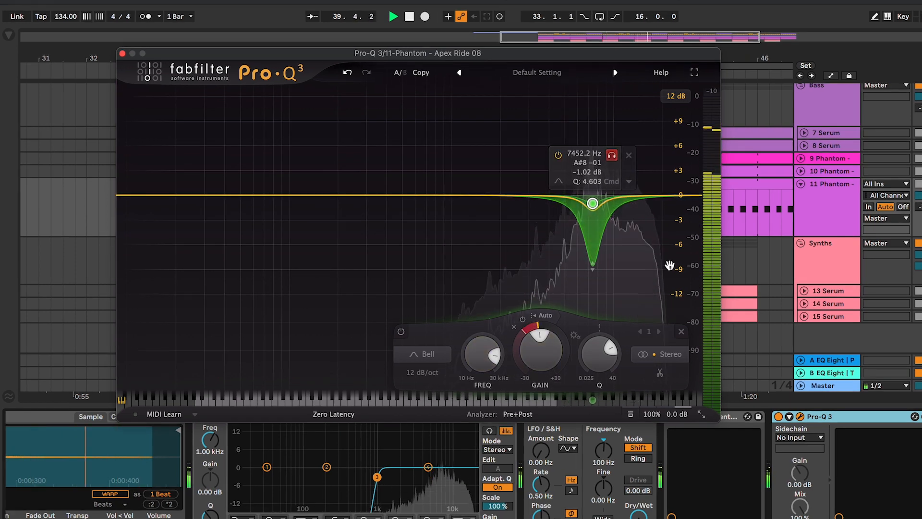
pyautogui.click(800, 417)
# Step: Fold track 11, stop playback, and unfold track 13 Serum in the Synths group
pyautogui.doubleClick(827, 193)
pyautogui.press('space')
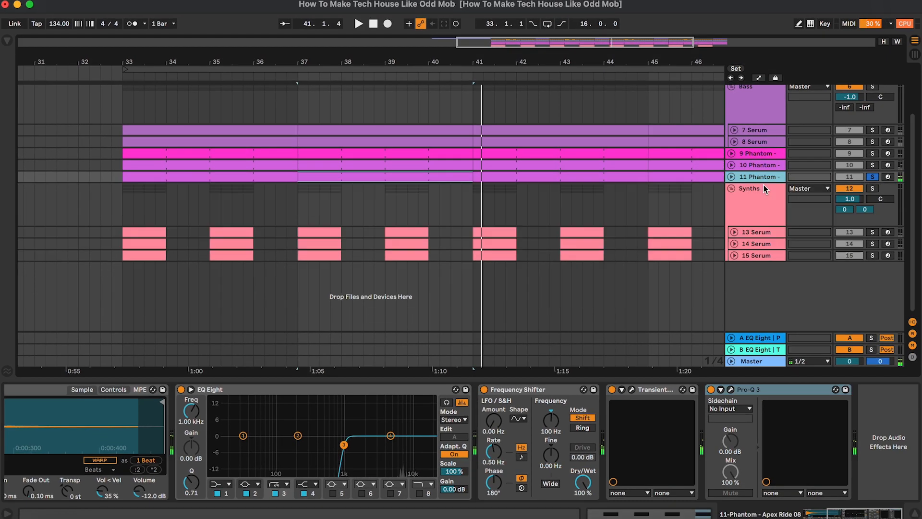
pyautogui.press('Down')
pyautogui.press('Down')
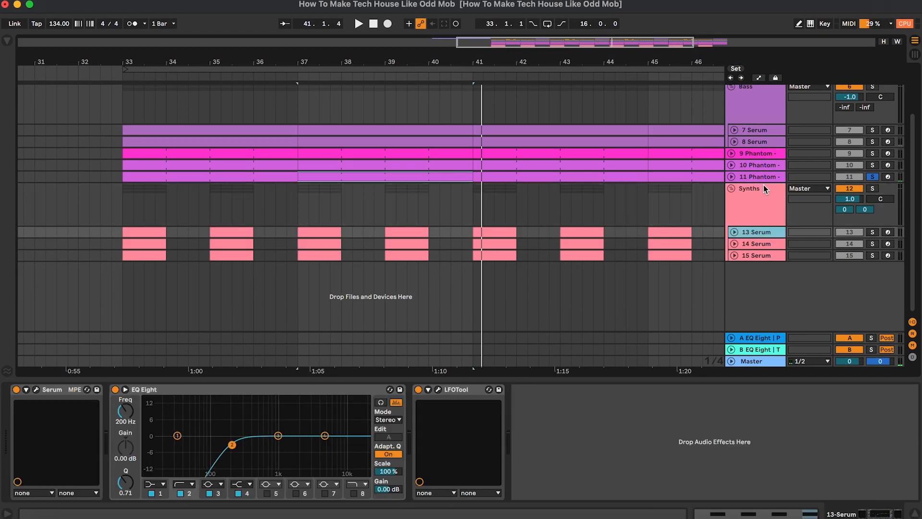
pyautogui.press('Down')
pyautogui.press('Down')
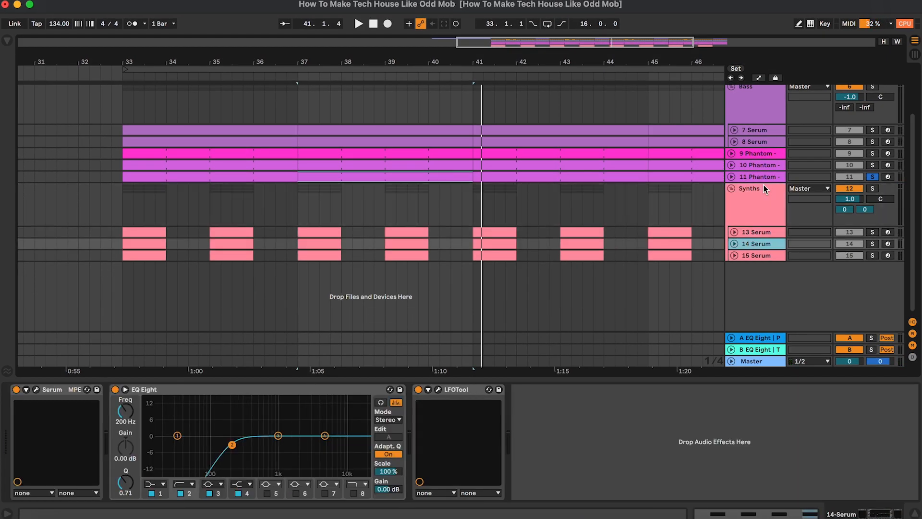
pyautogui.press('Up')
pyautogui.press('Up')
pyautogui.press('Right')
pyautogui.hscroll(-5, 480, 216)
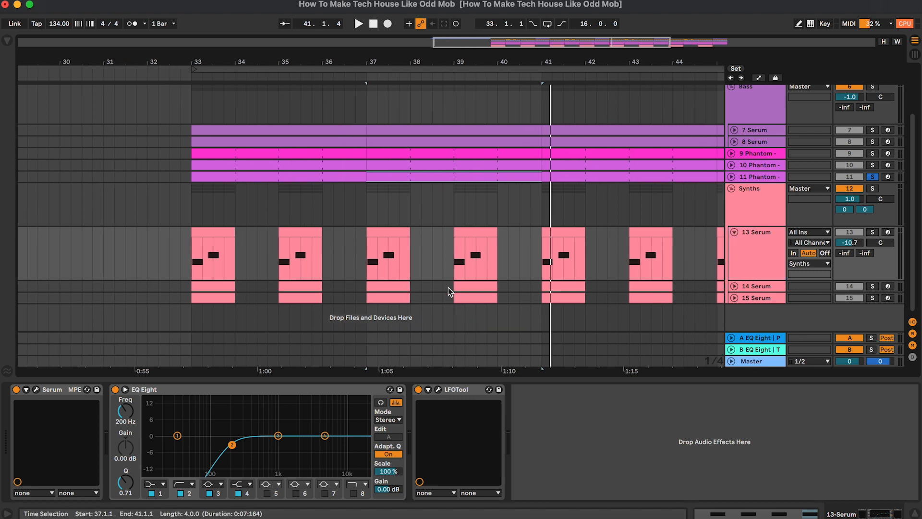
# Step: View the notes of track 13's bar 33 clip, play it in solo, and return to the track's devices
pyautogui.doubleClick(243, 236)
pyautogui.click(353, 403)
pyautogui.scroll(3, 352, 400)
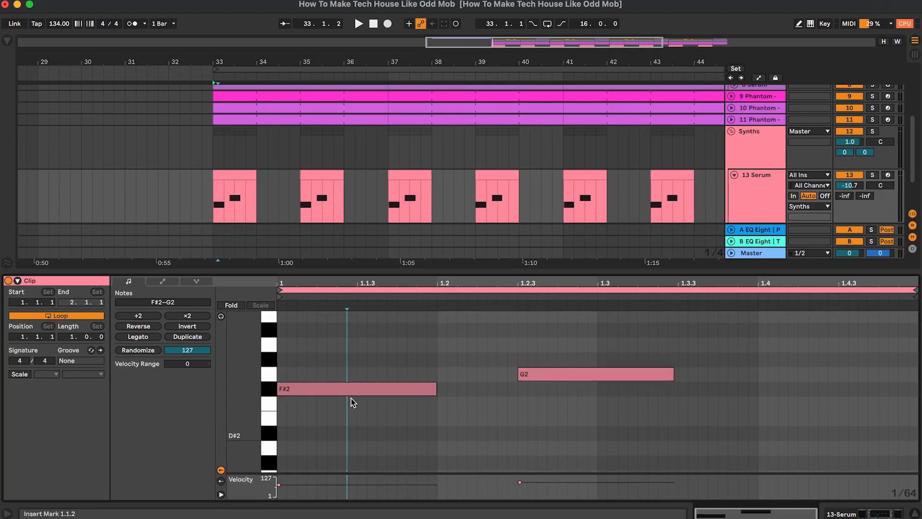
pyautogui.press('space')
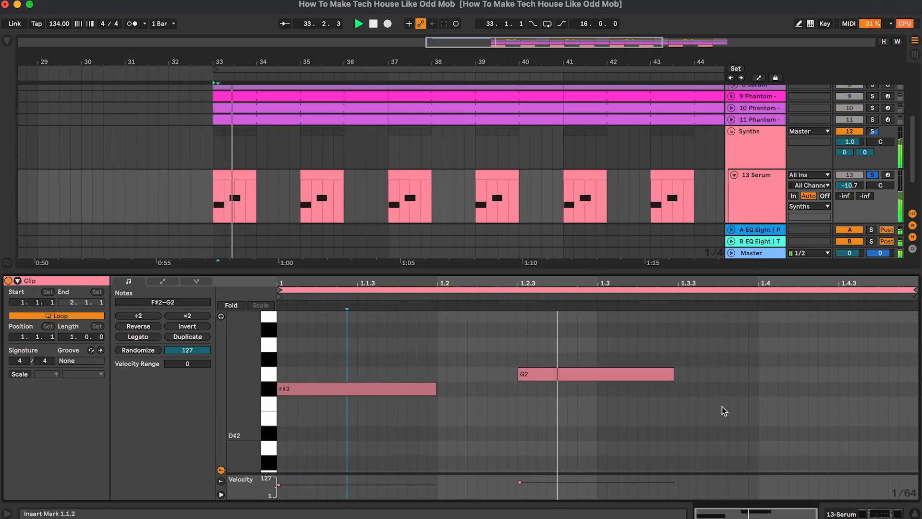
pyautogui.click(755, 201)
pyautogui.press('space')
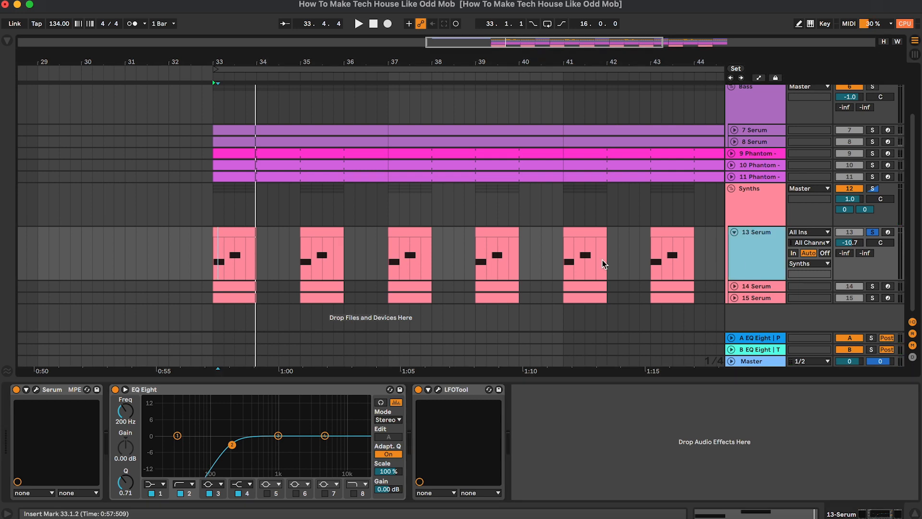
# Step: Open the Serum instrument on track 13, examine its preset, and close its window
pyautogui.click(37, 390)
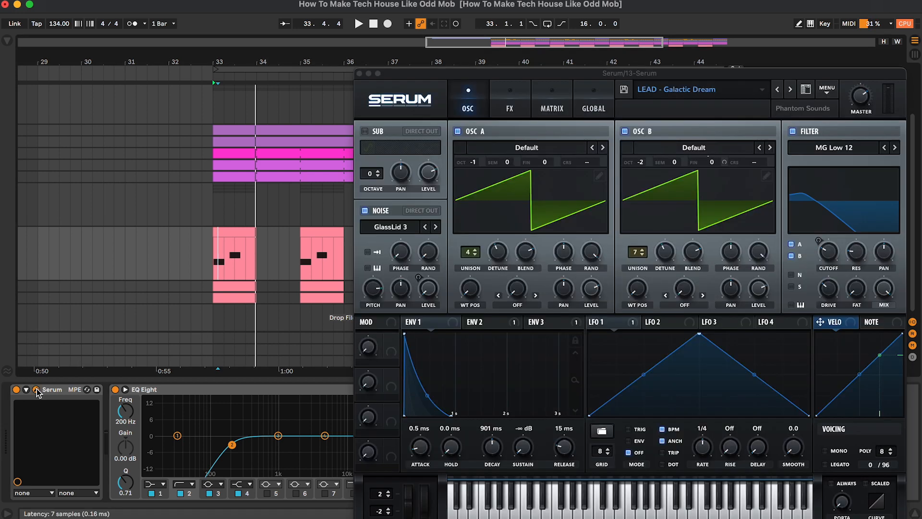
pyautogui.click(723, 93)
pyautogui.click(723, 90)
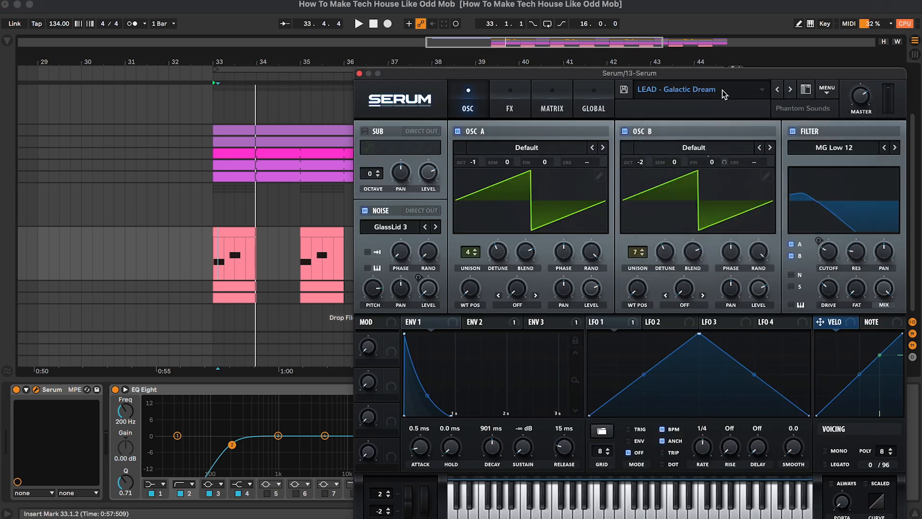
pyautogui.click(360, 73)
# Step: Play track 13 in solo while examining its EQ Eight and the LFOTool volume curve, and close LFOTool
pyautogui.click(327, 396)
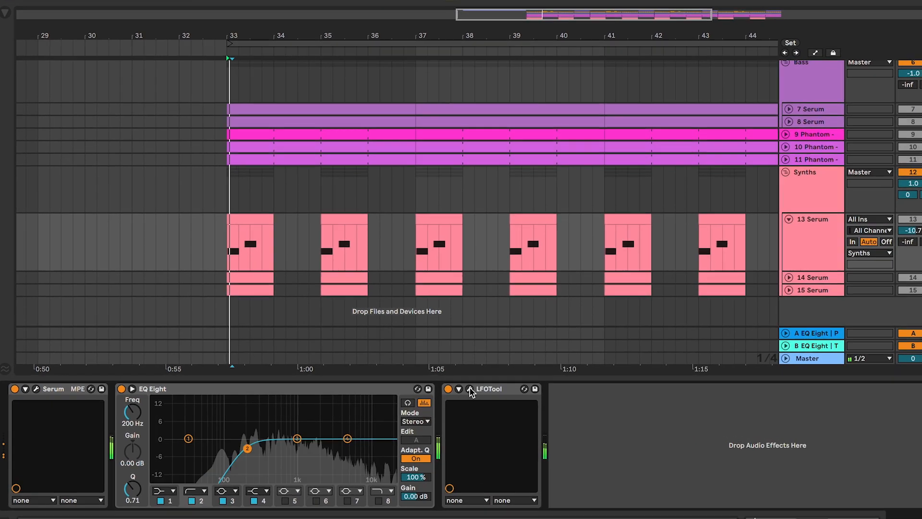
pyautogui.click(438, 391)
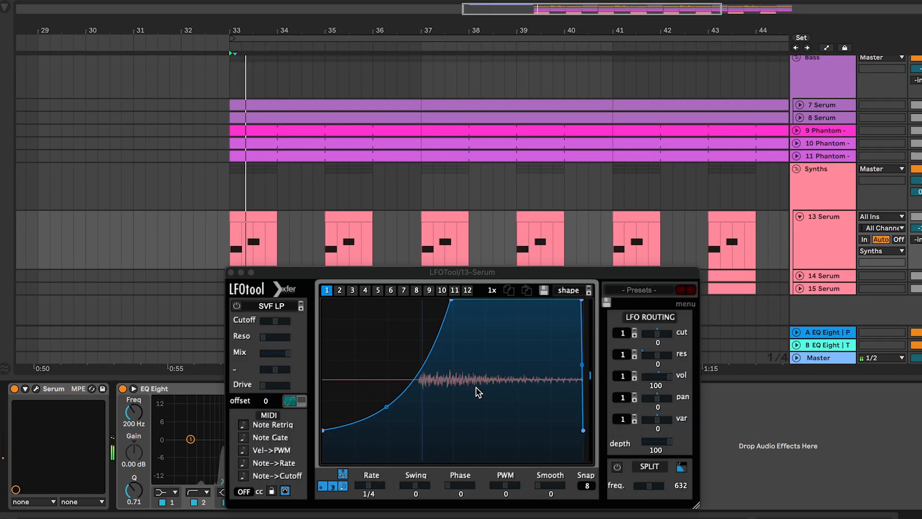
pyautogui.click(232, 272)
# Step: Fold track 13, unfold and solo track 14 Serum, select its bar 33 clip, and examine its Serum preset
pyautogui.click(826, 241)
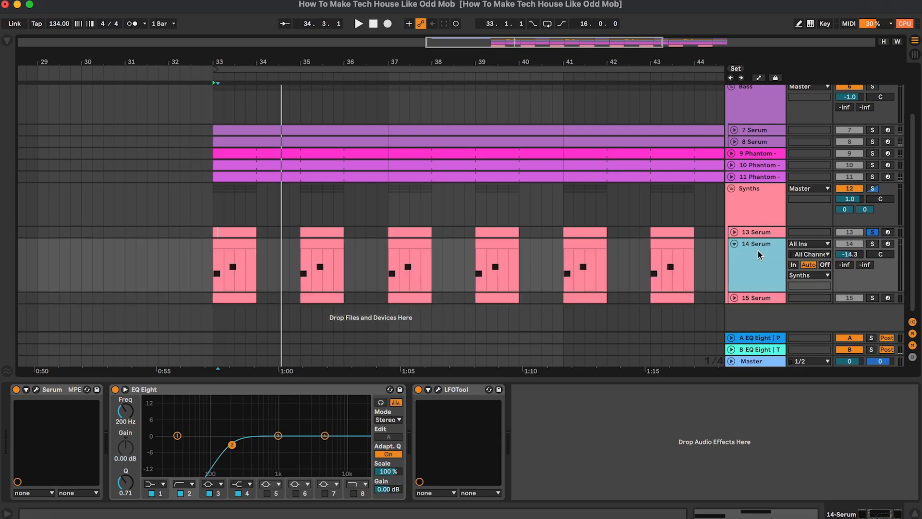
pyautogui.click(229, 245)
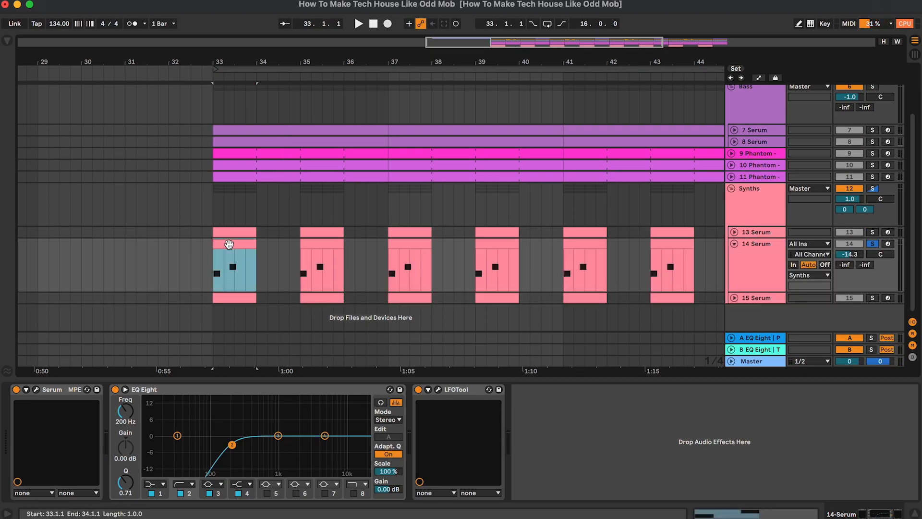
pyautogui.click(35, 391)
pyautogui.click(588, 93)
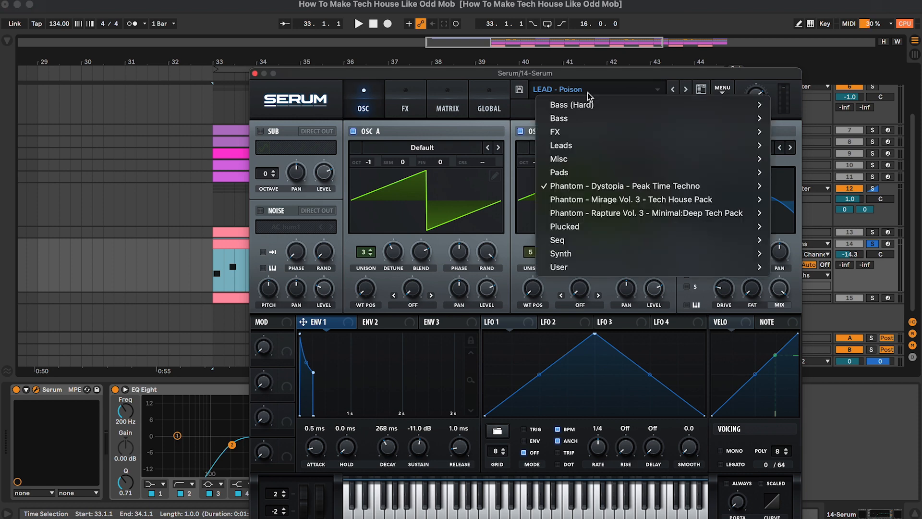
pyautogui.click(256, 74)
pyautogui.click(255, 74)
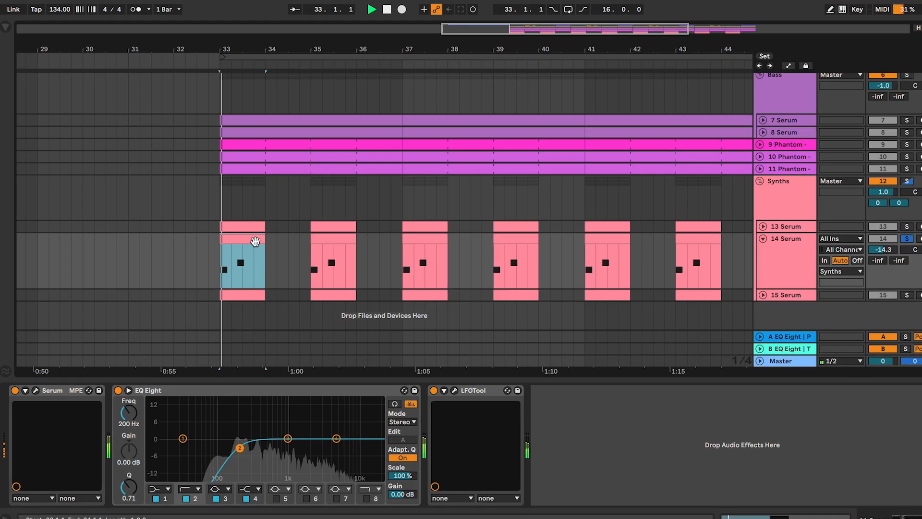
# Step: Fold track 14 after playback, unfold and solo track 15 Serum, and select its bar 33 clip
pyautogui.click(830, 267)
pyautogui.press('u')
pyautogui.press('space')
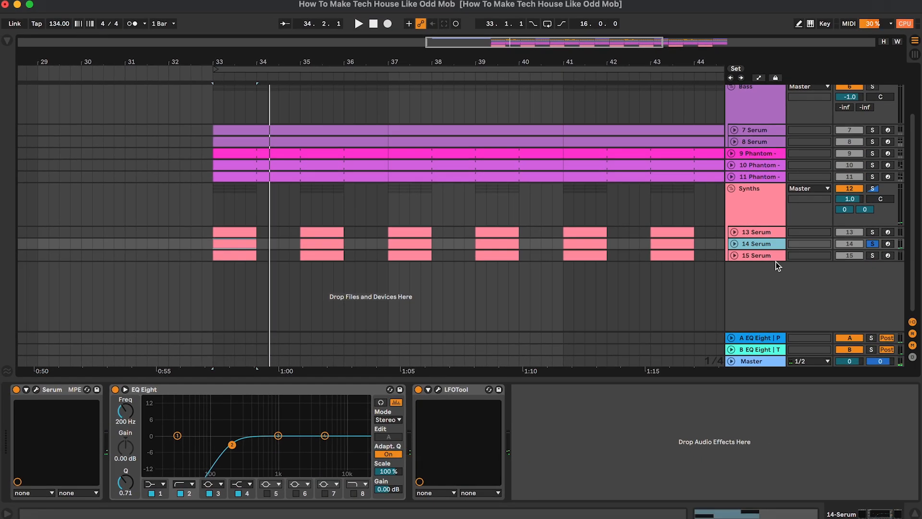
pyautogui.click(844, 292)
pyautogui.press('u')
pyautogui.press('s')
pyautogui.click(226, 252)
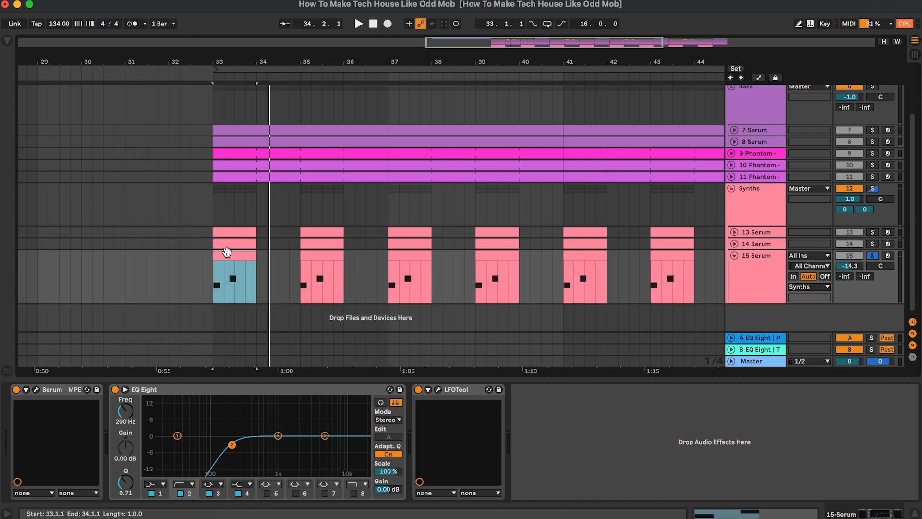
# Step: Open the Serum instrument on track 15, examine its preset, and close its window
pyautogui.click(36, 390)
pyautogui.click(624, 94)
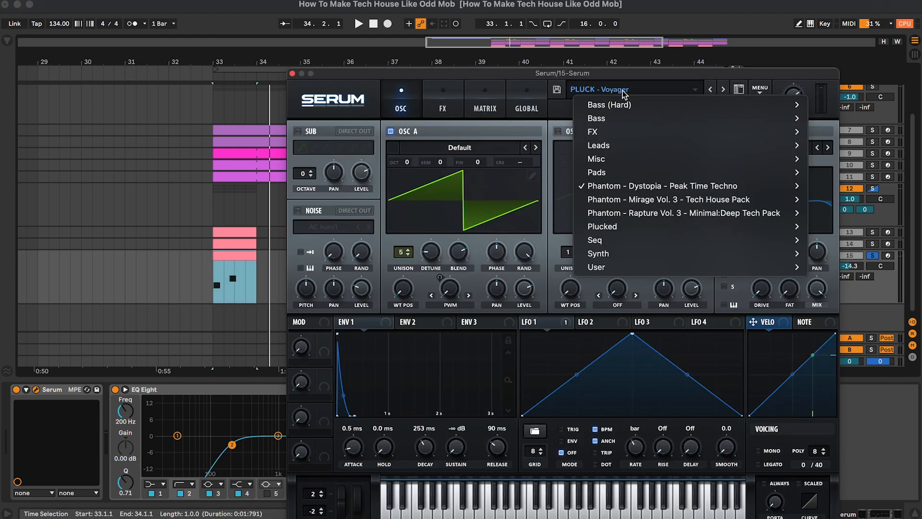
pyautogui.click(624, 92)
pyautogui.click(293, 73)
# Step: Play track 15's bar 33 clip in solo and compare its notes with those of track 14's clip
pyautogui.press('space')
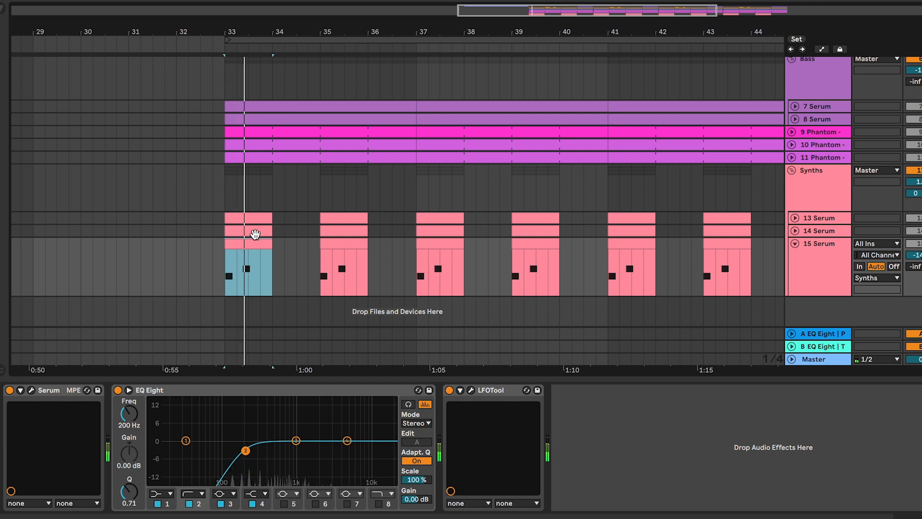
pyautogui.doubleClick(253, 243)
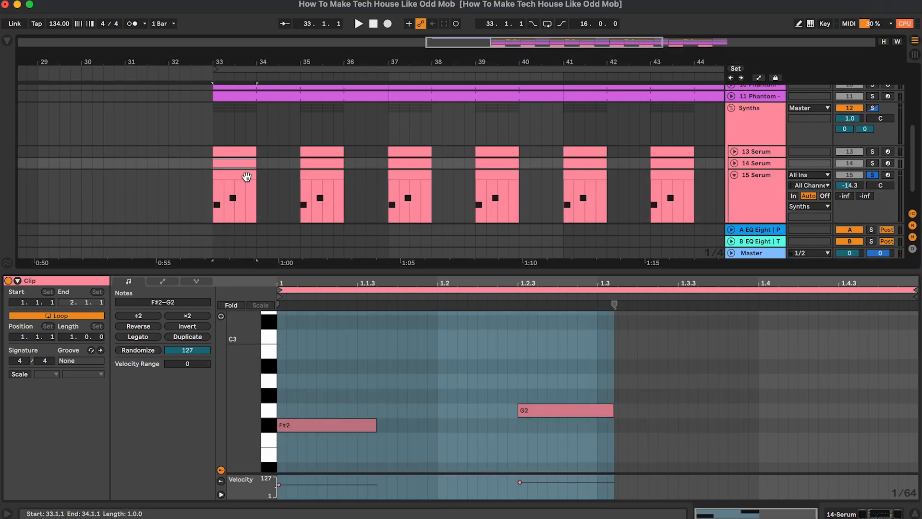
pyautogui.click(240, 179)
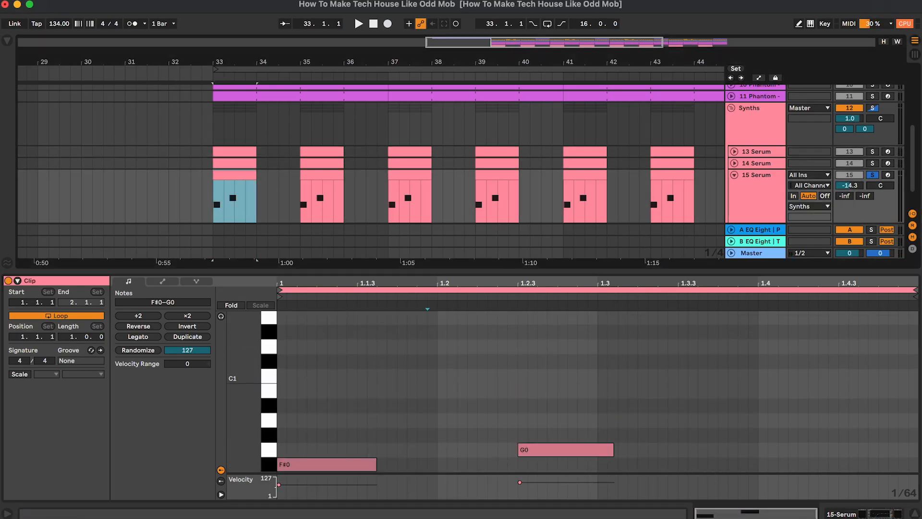
# Step: Leave the clip's note view, fold track 15, and solo the Synths group with its effect chain shown
pyautogui.click(916, 513)
pyautogui.click(735, 318)
pyautogui.doubleClick(755, 274)
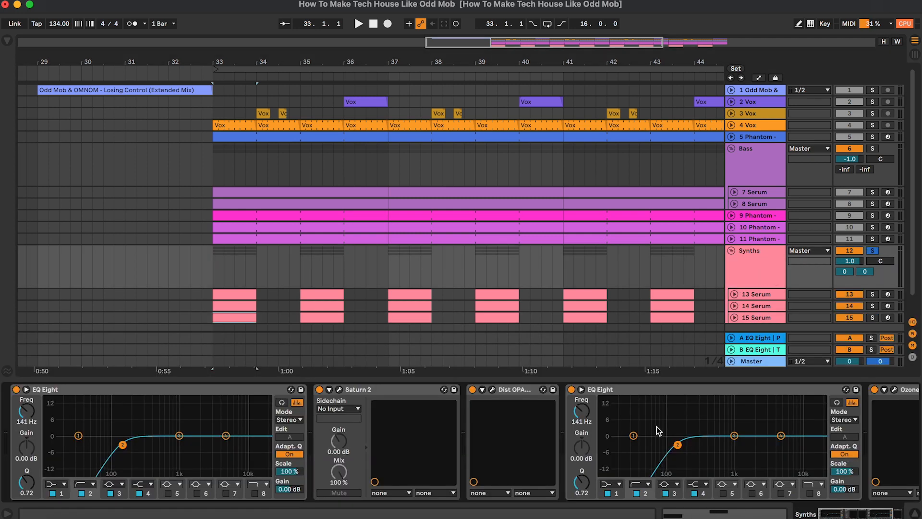
# Step: Open Saturn 2 on the Synths group and play the synths with the loop from bar 33 turned on
pyautogui.click(339, 389)
pyautogui.moveTo(479, 144); pyautogui.dragTo(446, 145)
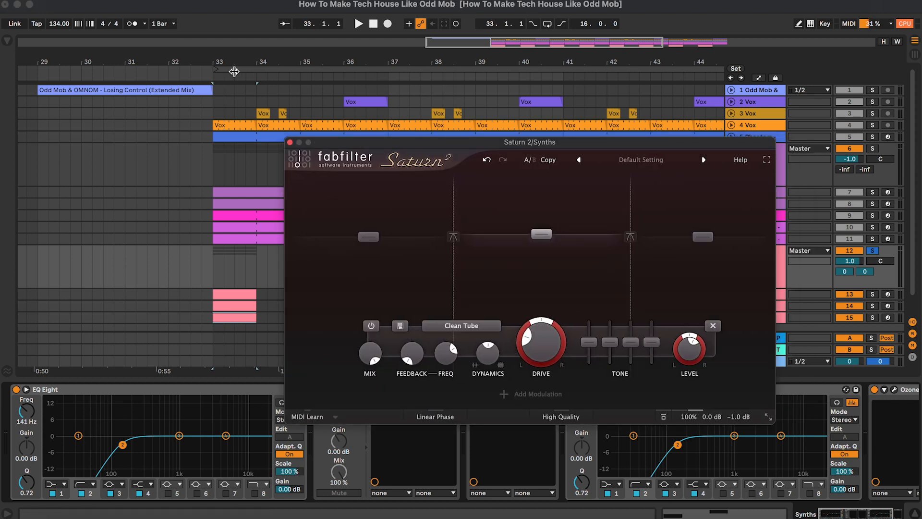
pyautogui.click(234, 71)
pyautogui.click(547, 24)
pyautogui.press('space')
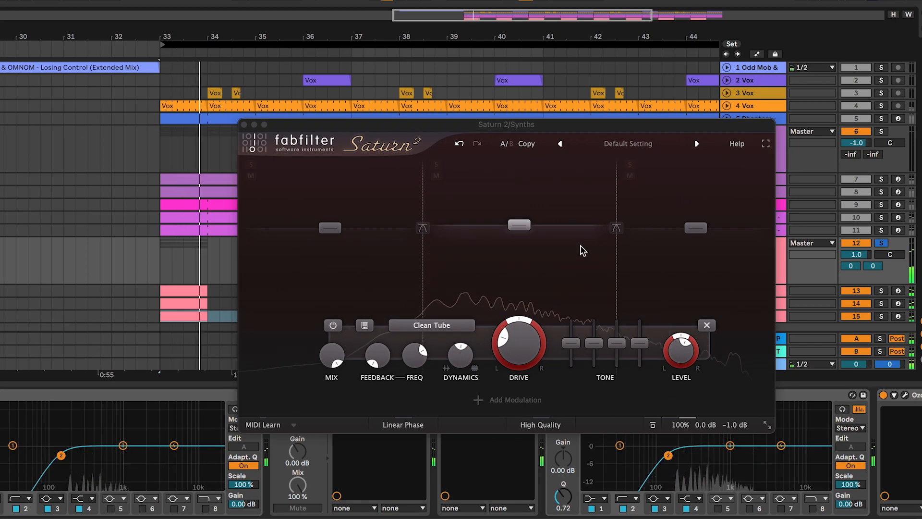
# Step: Examine the Clean Tube middle band and Warm Tape high band of Saturn 2 on the Synths group
pyautogui.click(521, 230)
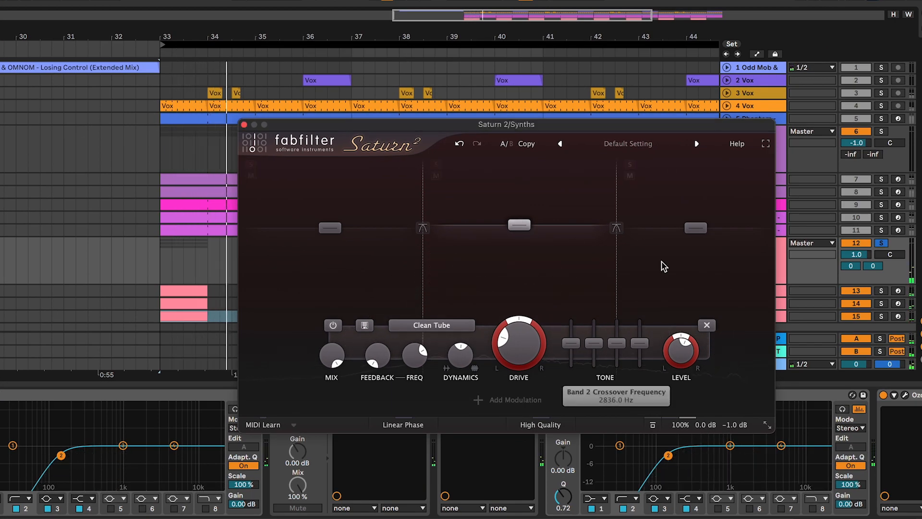
pyautogui.click(693, 227)
pyautogui.click(497, 229)
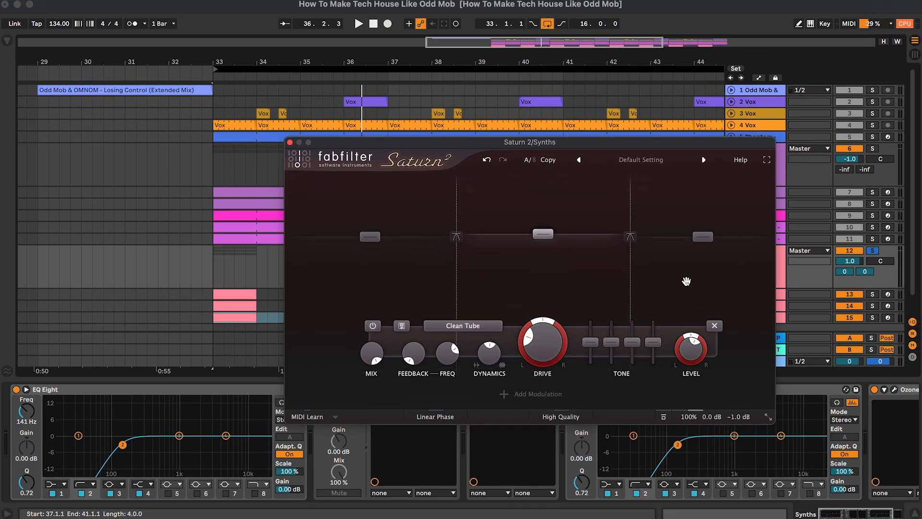
pyautogui.click(701, 237)
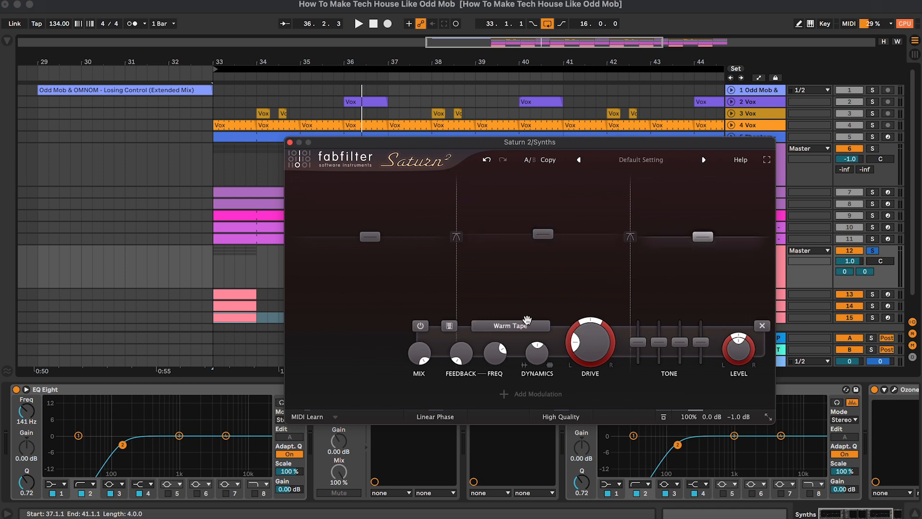
pyautogui.click(544, 235)
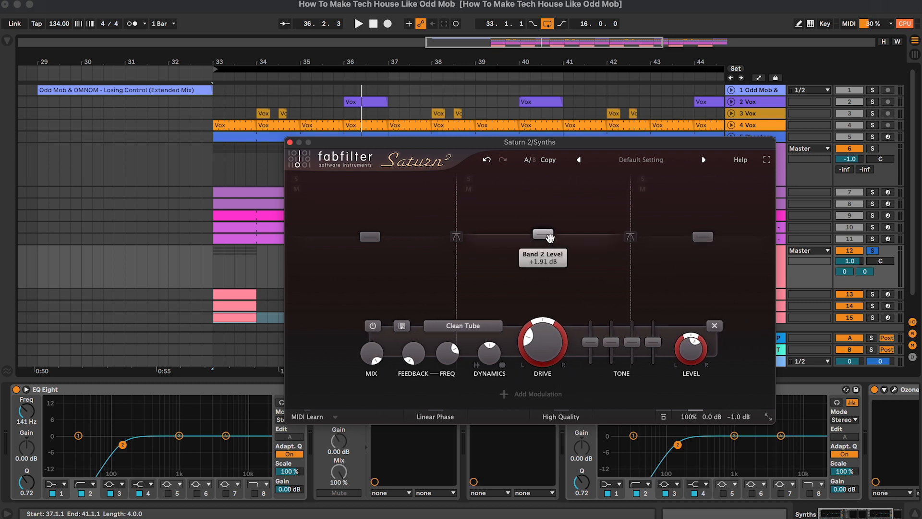
# Step: Open Dist OPAMP-21 on the Synths group in place of Saturn 2 and compare its bypassed and active sound during playback
pyautogui.click(289, 142)
pyautogui.click(494, 393)
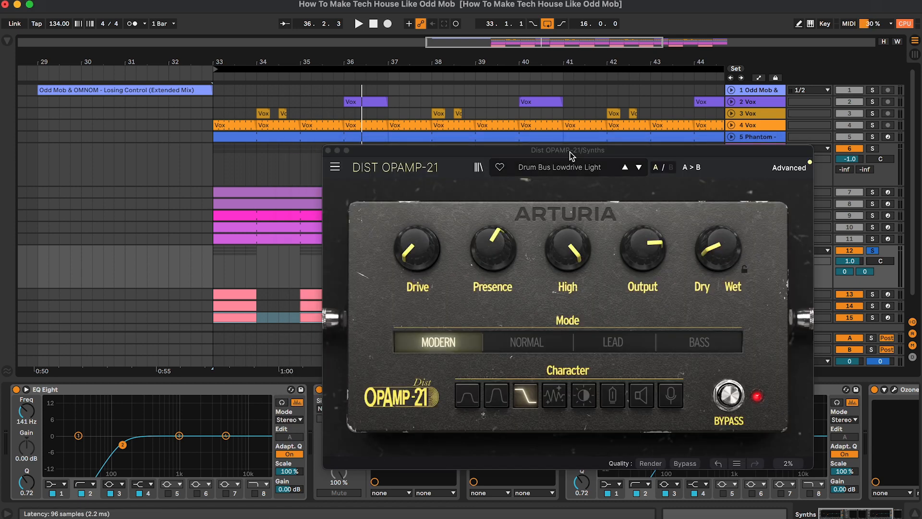
pyautogui.moveTo(570, 152); pyautogui.dragTo(462, 51)
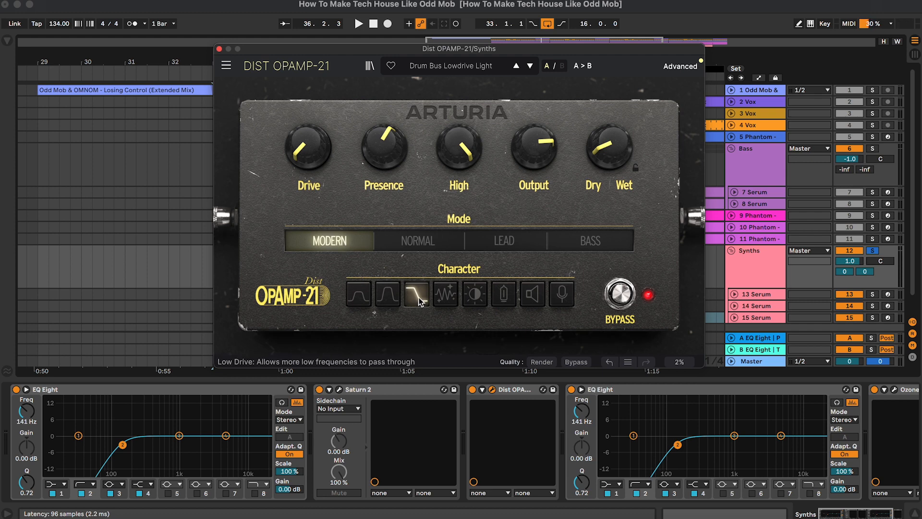
pyautogui.press('space')
pyautogui.click(620, 295)
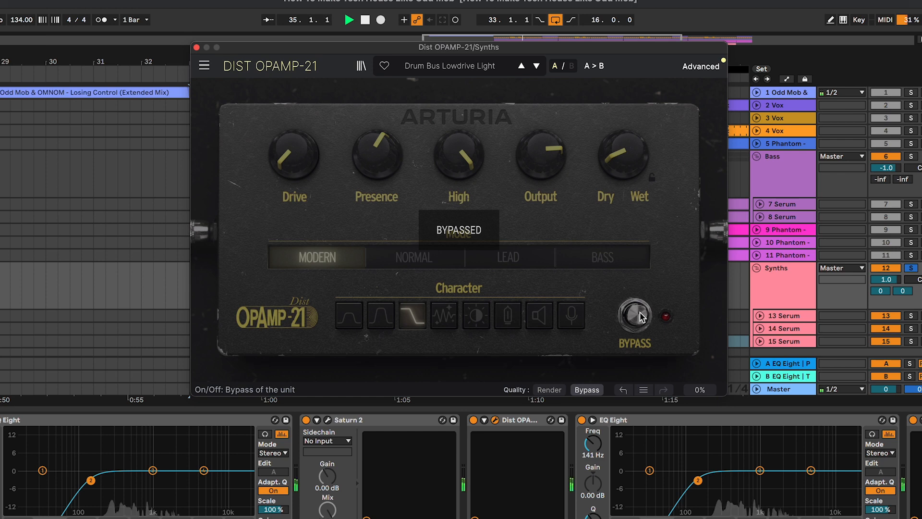
pyautogui.click(641, 318)
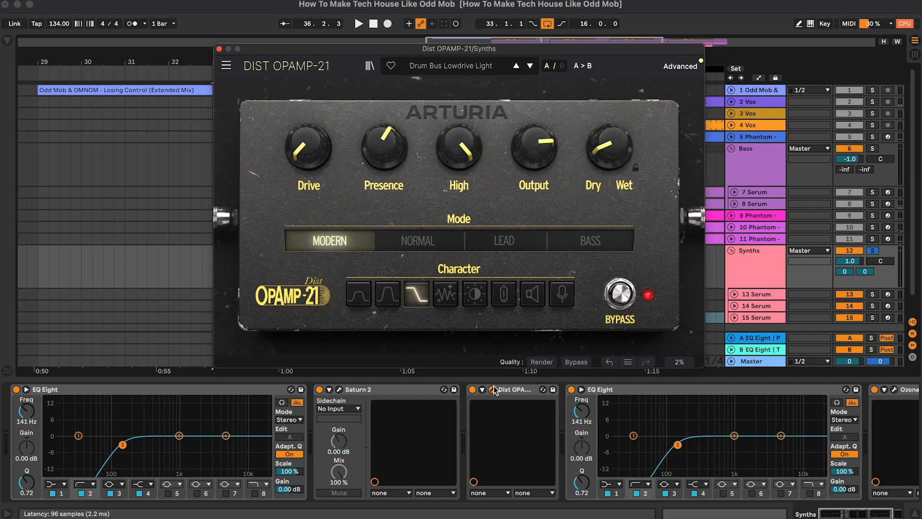
pyautogui.click(494, 387)
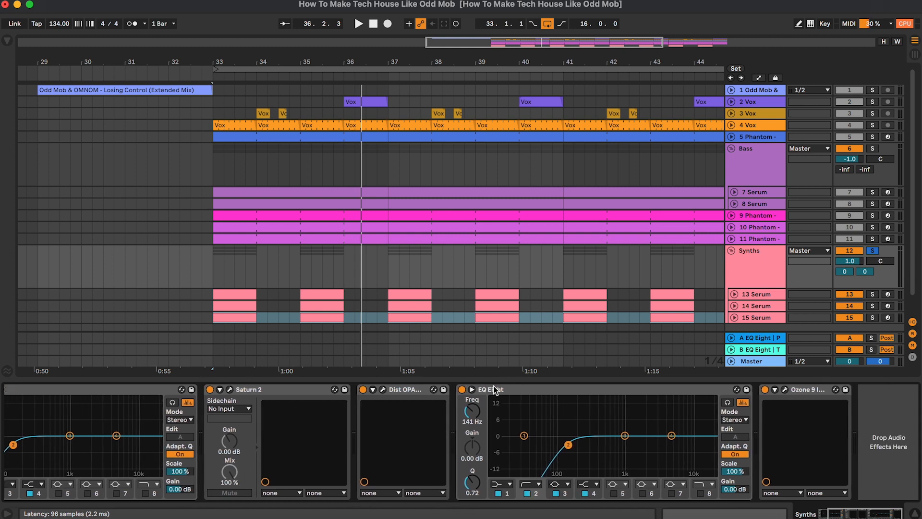
# Step: Set the Synths group's second EQ Eight low cut to 144 Hz and play through Ozone 9 Imager, nudging its first crossover slightly upward
pyautogui.click(494, 387)
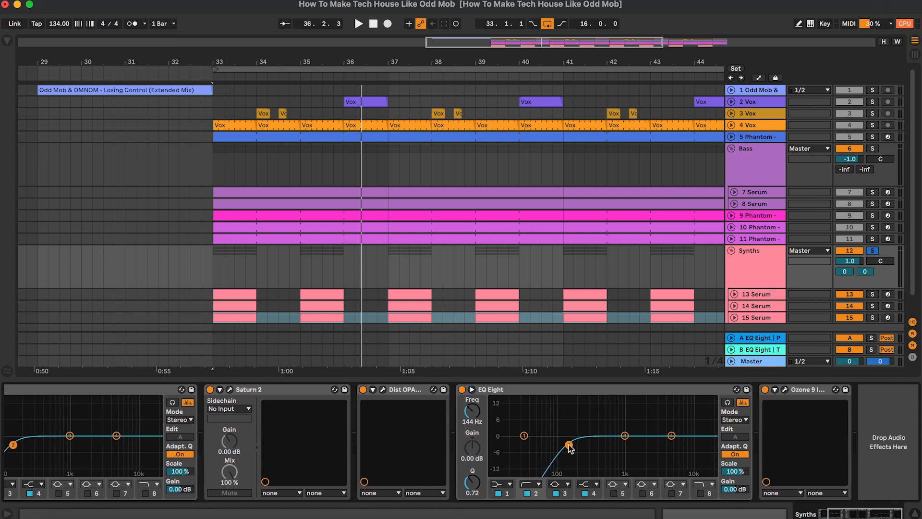
pyautogui.click(791, 390)
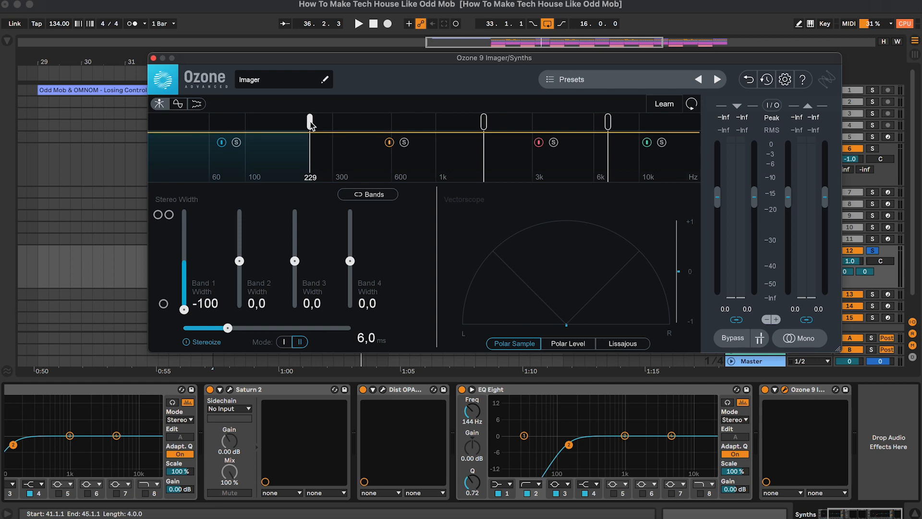
pyautogui.moveTo(309, 123); pyautogui.dragTo(312, 122)
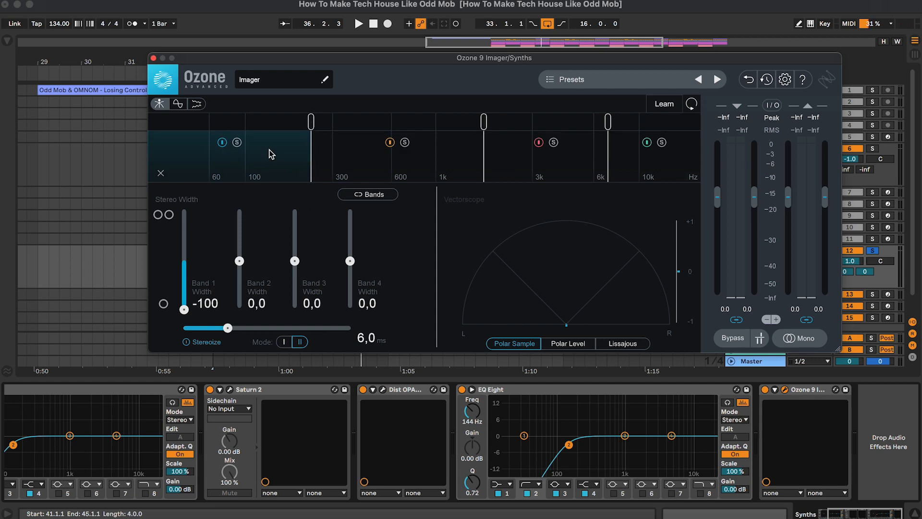
pyautogui.press('space')
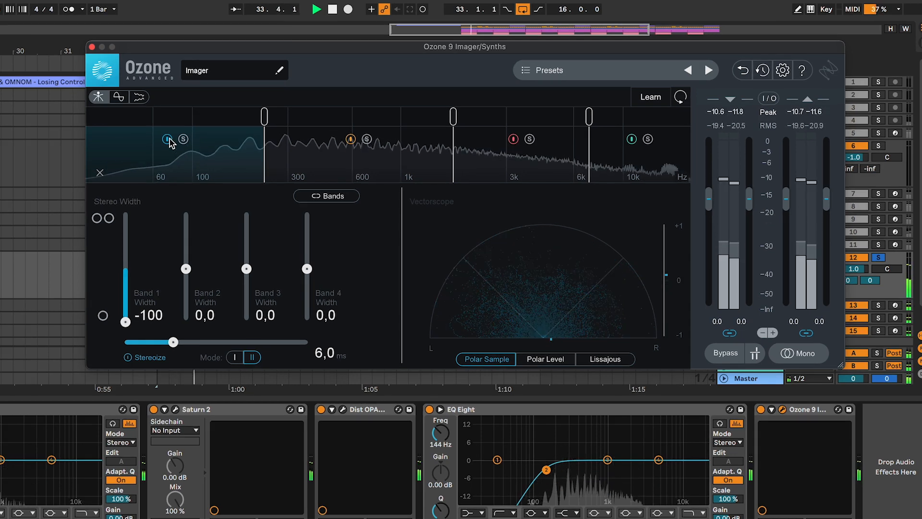
pyautogui.moveTo(172, 46); pyautogui.dragTo(144, 49)
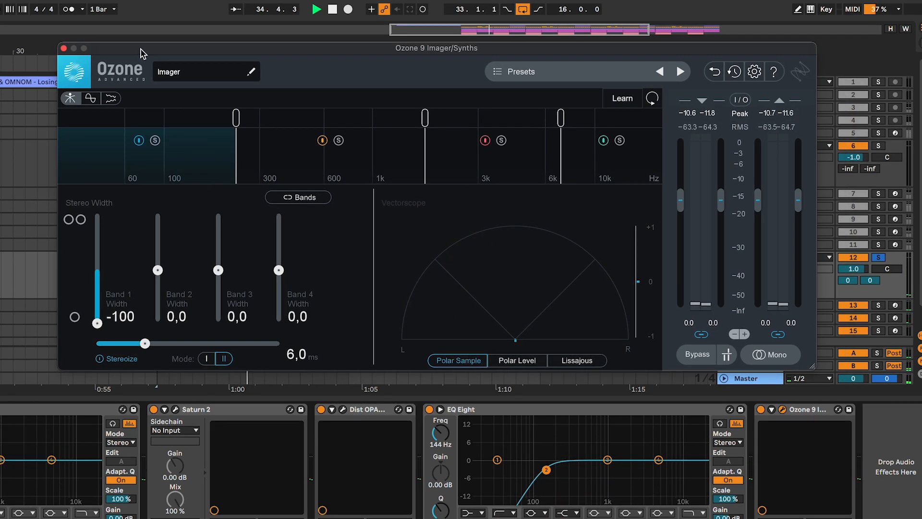
pyautogui.click(64, 48)
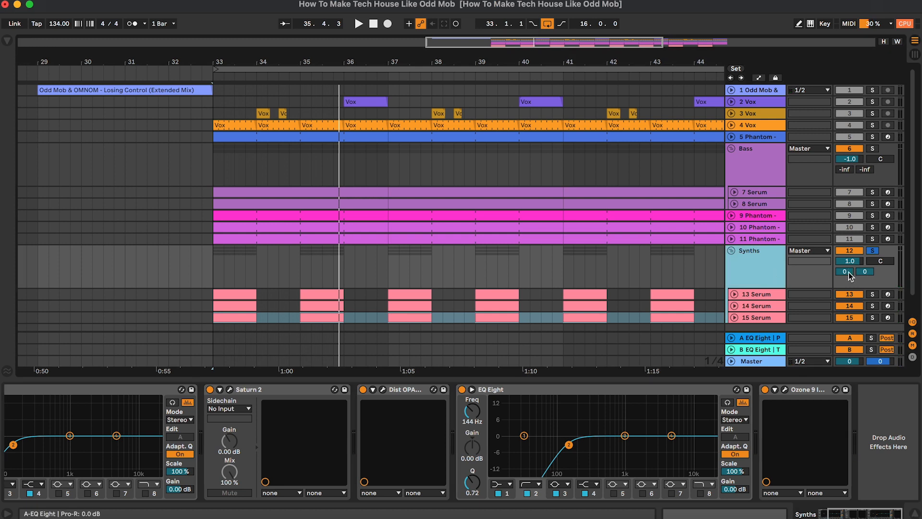
# Step: Show the effect chain of return track A and set its EQ Eight low cut to 215 Hz
pyautogui.click(779, 339)
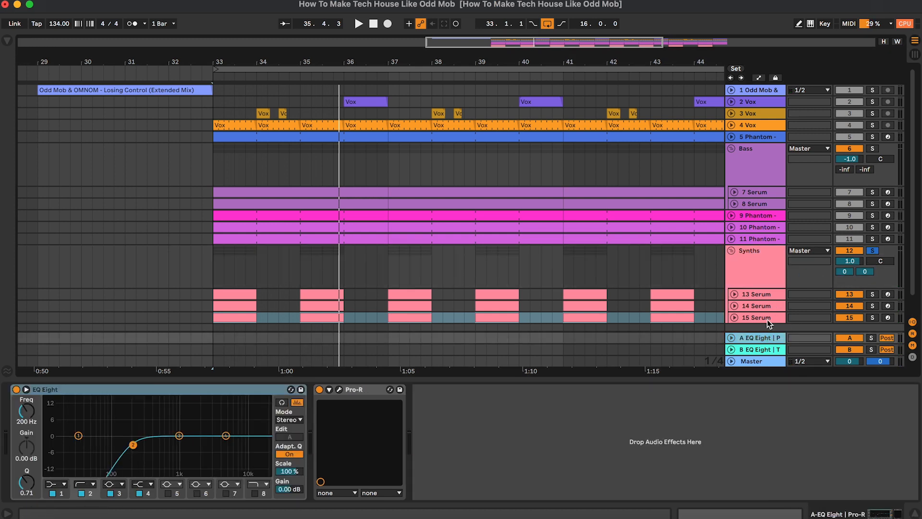
pyautogui.press('Down')
pyautogui.press('Up')
pyautogui.press('Up')
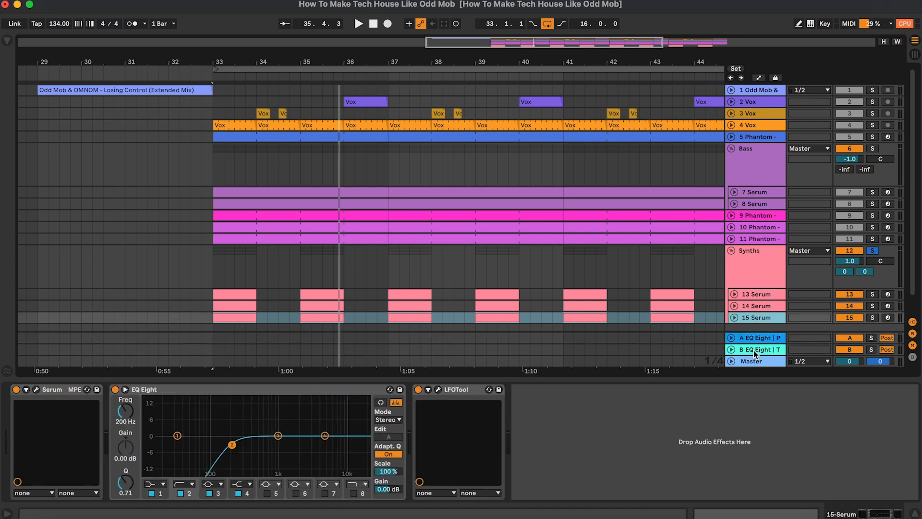
pyautogui.press('Down')
pyautogui.press('Down')
pyautogui.press('Up')
pyautogui.click(375, 394)
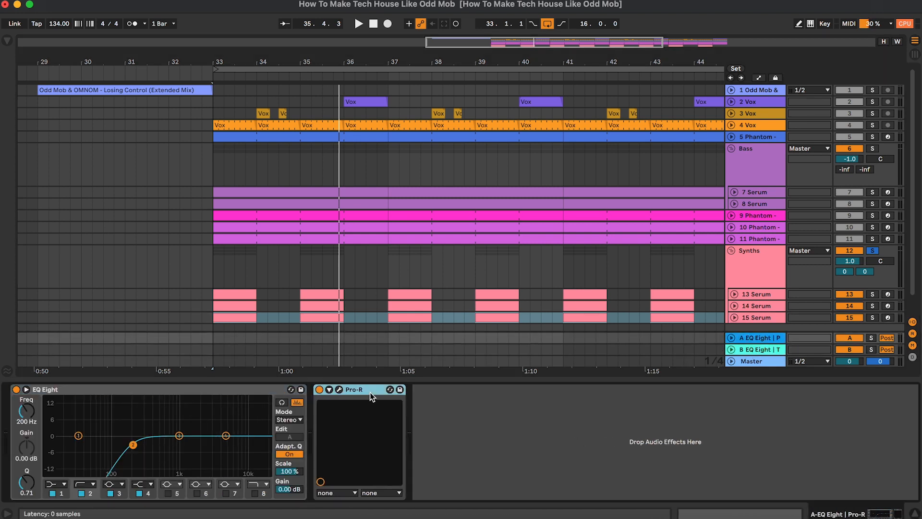
pyautogui.click(233, 387)
pyautogui.moveTo(133, 444); pyautogui.dragTo(135, 435)
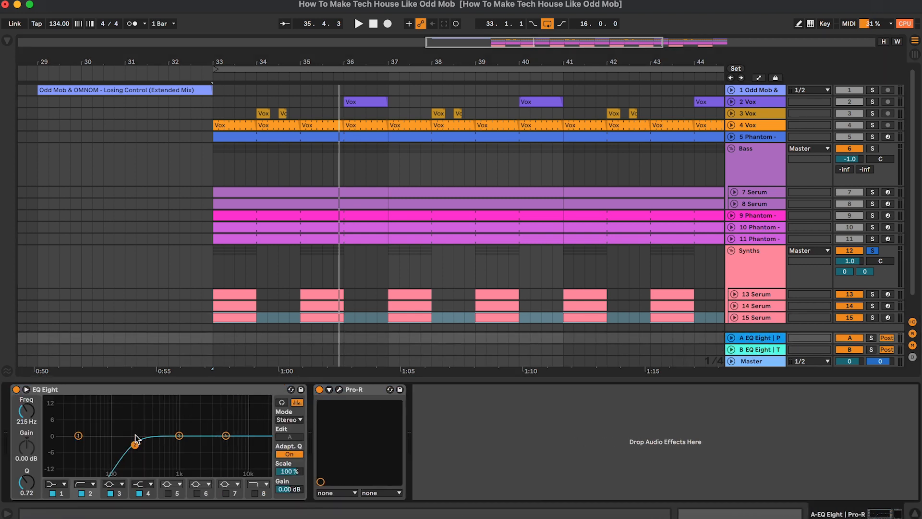
# Step: Open Pro-R on return track A, examine its Concert Hall LA reverb settings, and close it
pyautogui.click(340, 389)
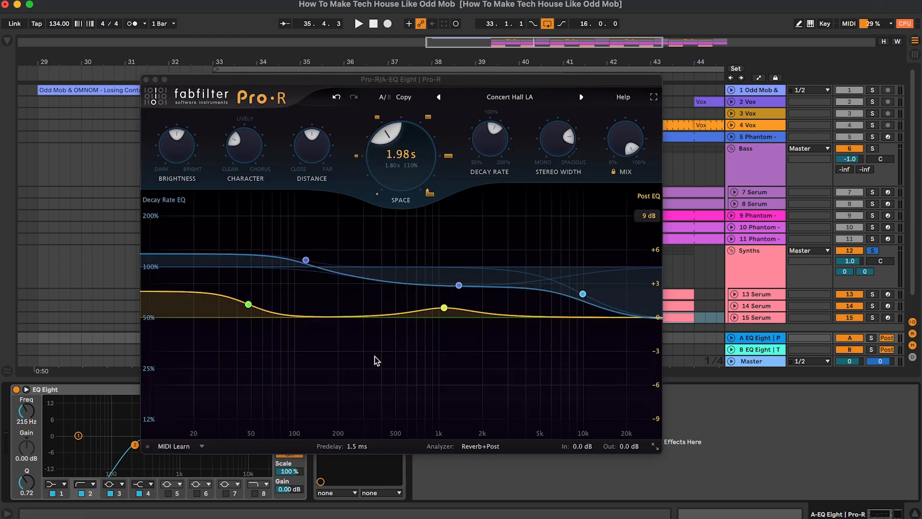
pyautogui.moveTo(427, 82); pyautogui.dragTo(421, 58)
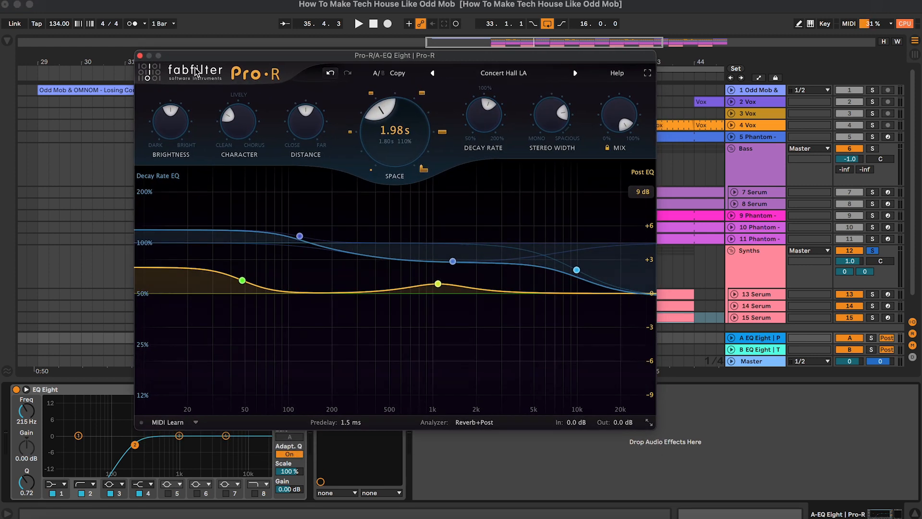
pyautogui.click(140, 56)
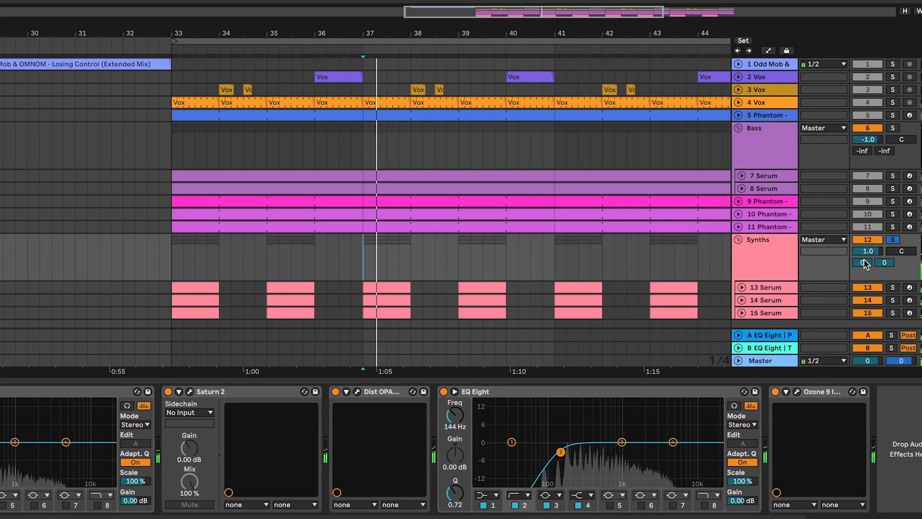
# Step: Play the soloed synths and compare the sound with the group's send to return A at -inf and at 0
pyautogui.press('space')
pyautogui.press('space')
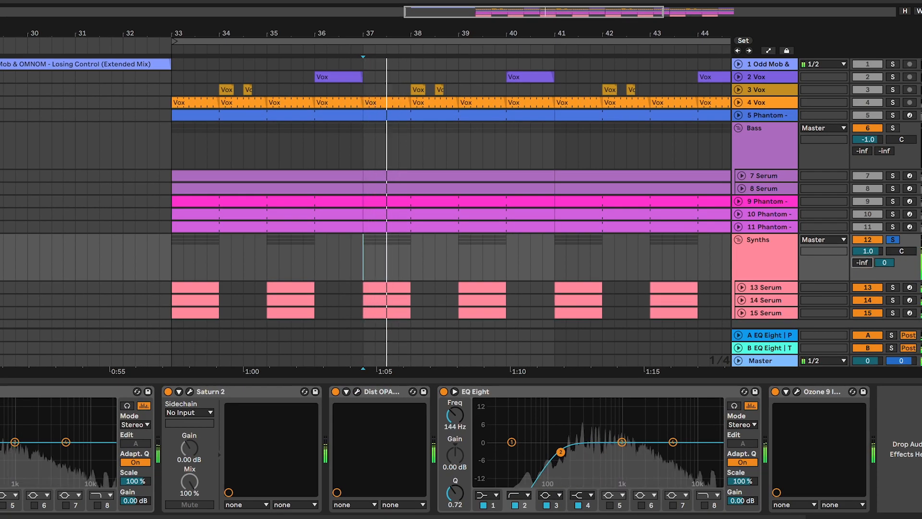
pyautogui.moveTo(863, 262)
pyautogui.mouseDown()
pyautogui.moveTo(863, 300)
pyautogui.moveTo(863, 262)
pyautogui.mouseUp()
pyautogui.press('space')
pyautogui.press('space')
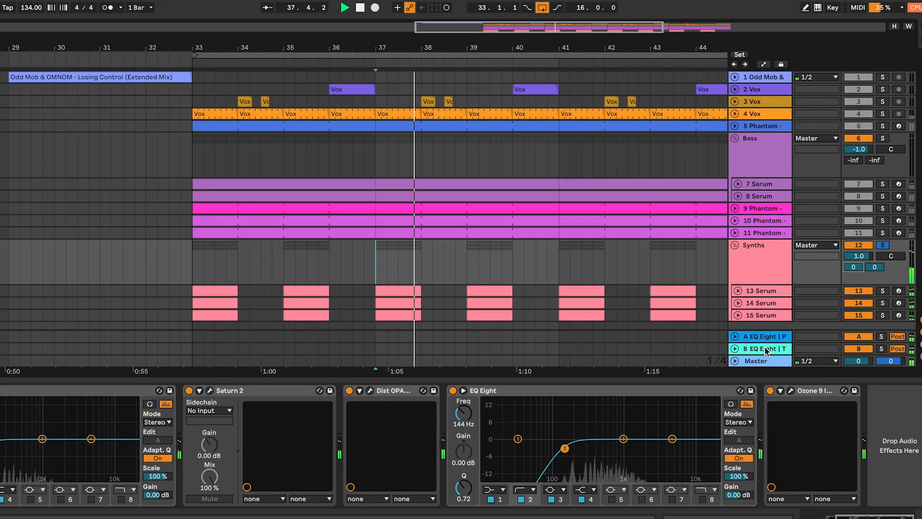
# Step: Show the effect chain of return track B and examine the Side Effect bM delay preset in Timeless 3
pyautogui.click(766, 351)
pyautogui.press('space')
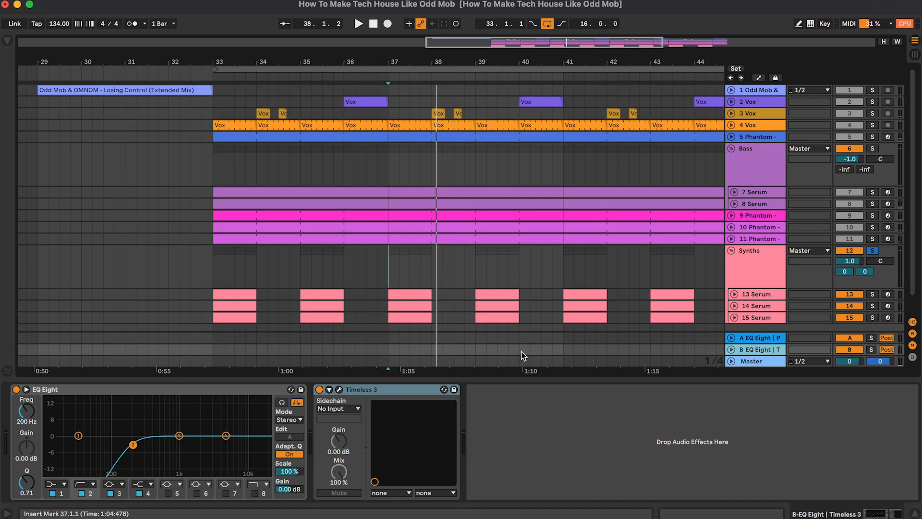
pyautogui.click(338, 390)
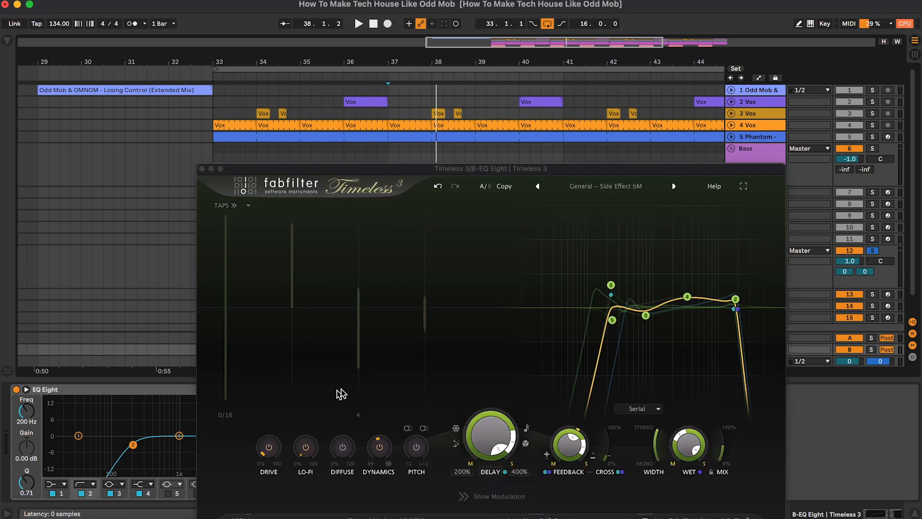
pyautogui.moveTo(543, 166); pyautogui.dragTo(445, 100)
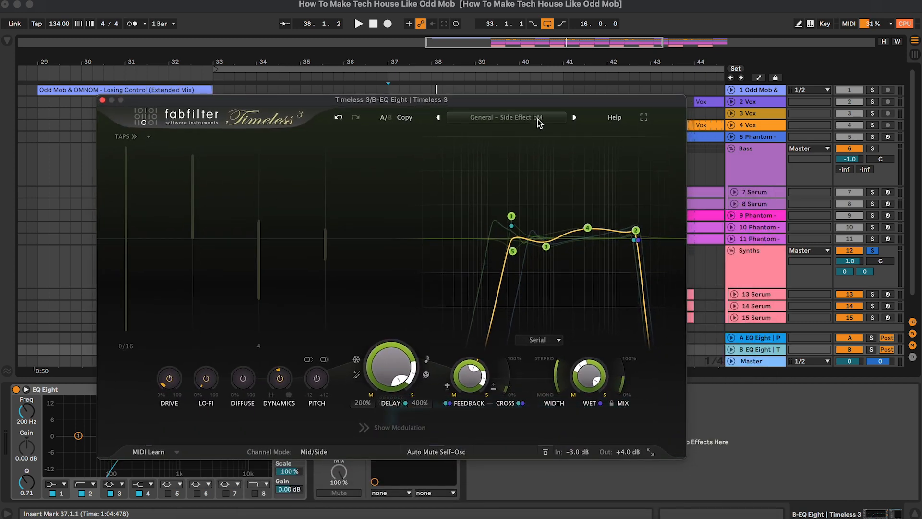
pyautogui.click(102, 102)
# Step: Take the Synths group out of solo with the device view hidden and show the whole arrangement from bar 33 to 49
pyautogui.press('space')
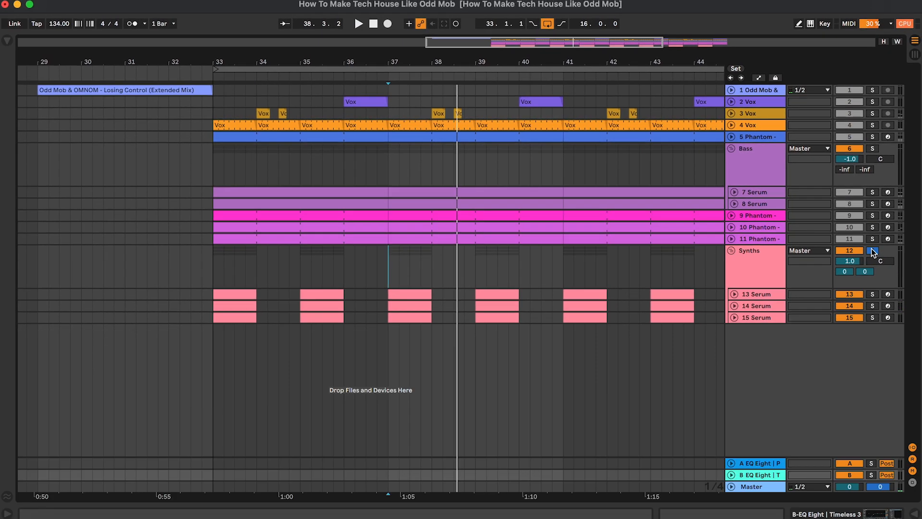
pyautogui.click(875, 252)
pyautogui.click(536, 246)
pyautogui.press('-')
pyautogui.press('-')
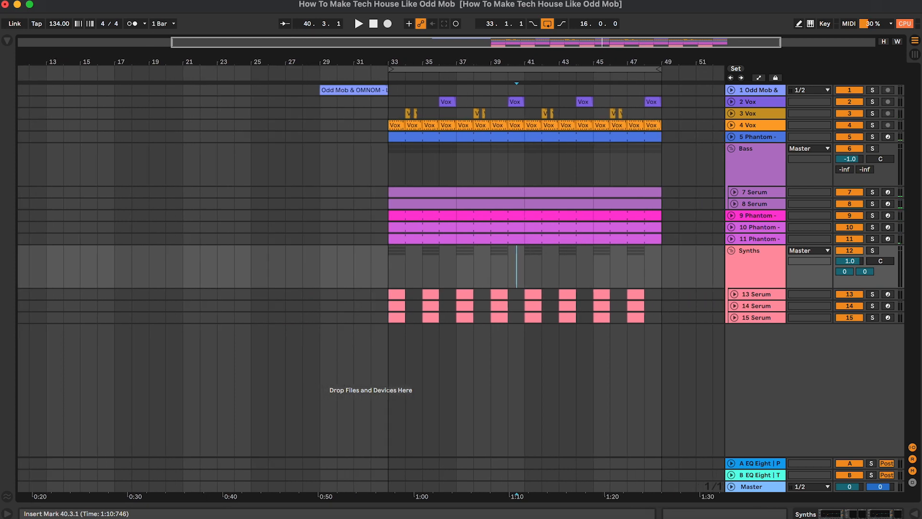
# Step: Turn the loop off and play the full arrangement from the reference track's start at bar 29 through bar 49
pyautogui.click(548, 24)
pyautogui.moveTo(451, 62); pyautogui.dragTo(451, 91)
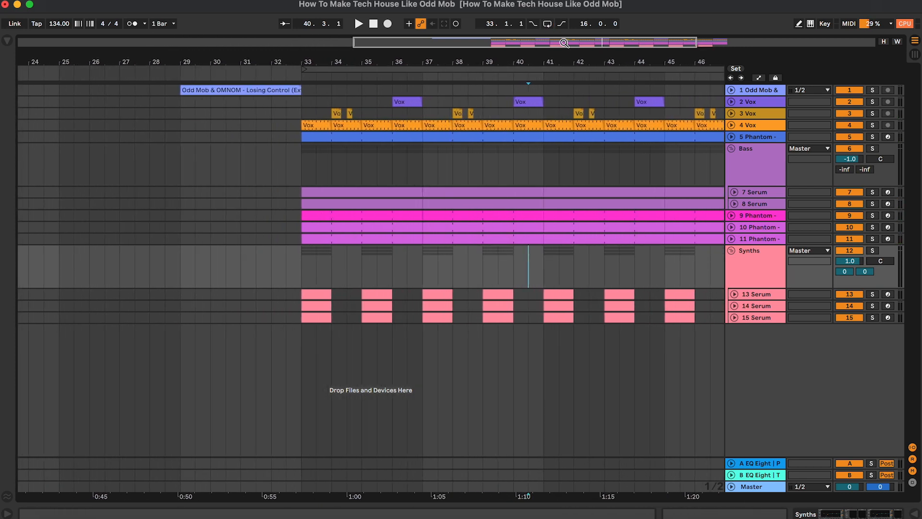
pyautogui.hscroll(4, 613, 175)
pyautogui.click(85, 102)
pyautogui.press('space')
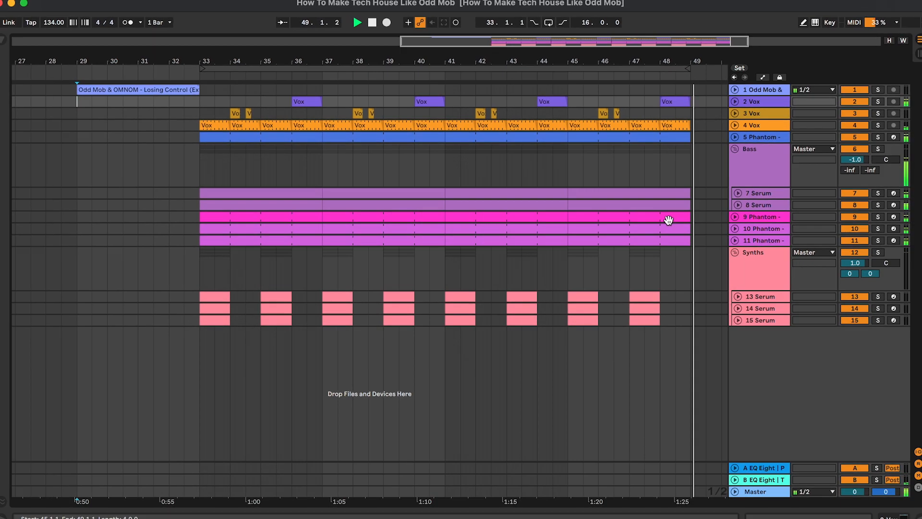
pyautogui.press('space')
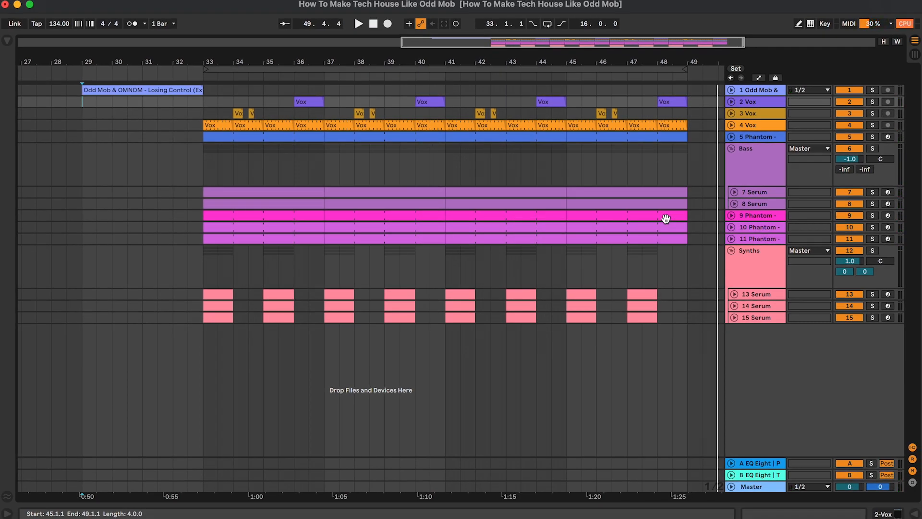